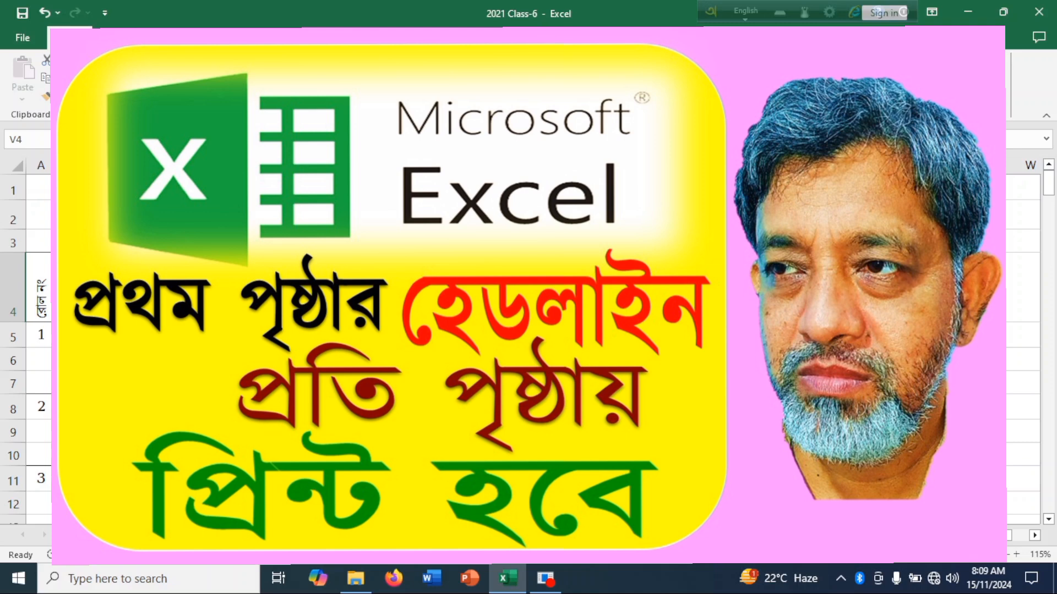
Step: Review the Final sheet's column headings in row 4 and the student result rows below them
scroll(528, 341, "down", 4)
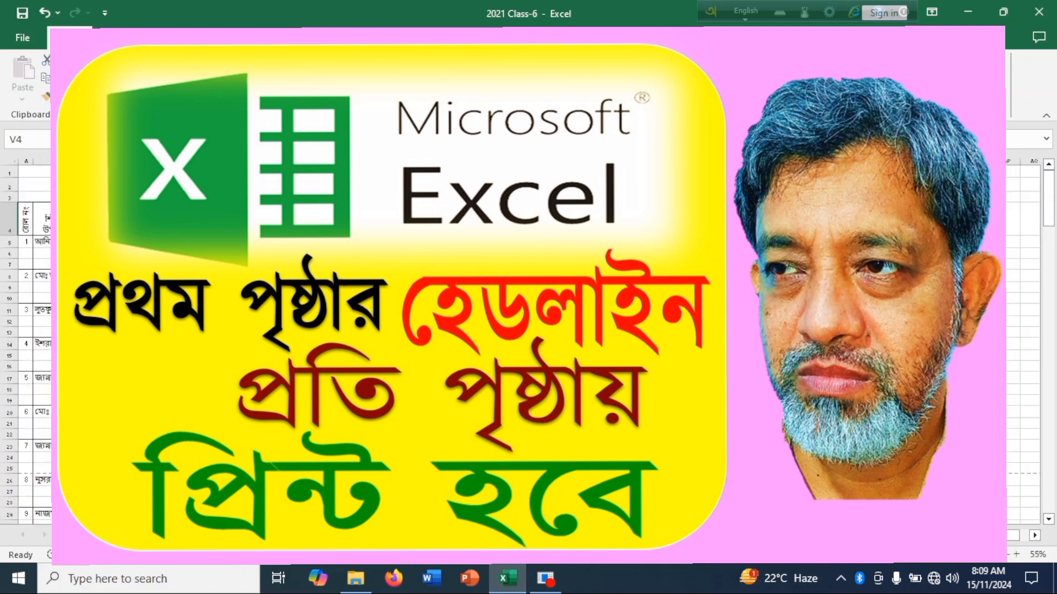
scroll(528, 341, "up", 2)
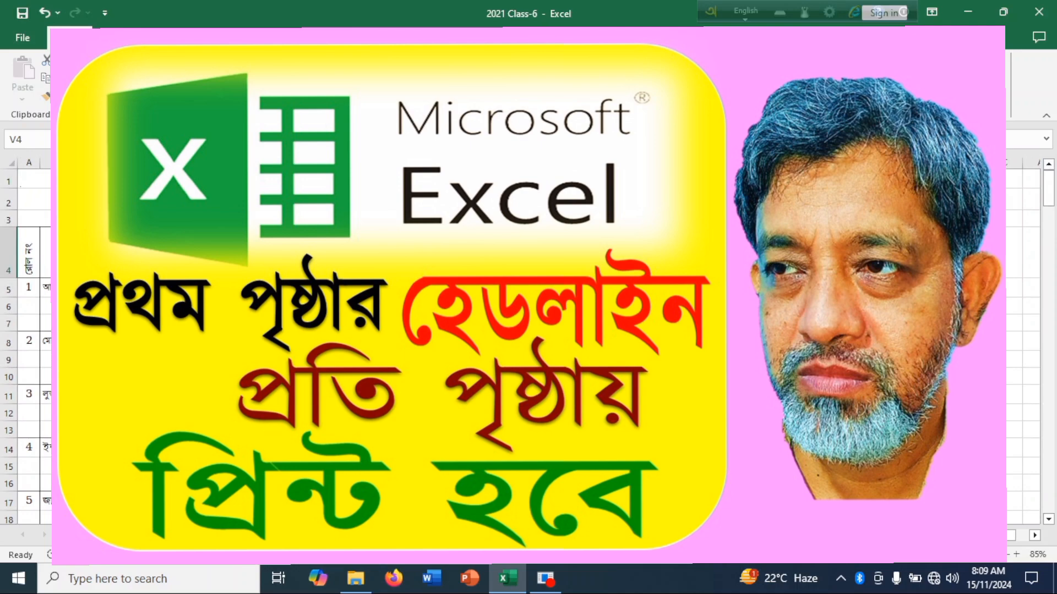
left_click_drag(30, 263, 498, 264)
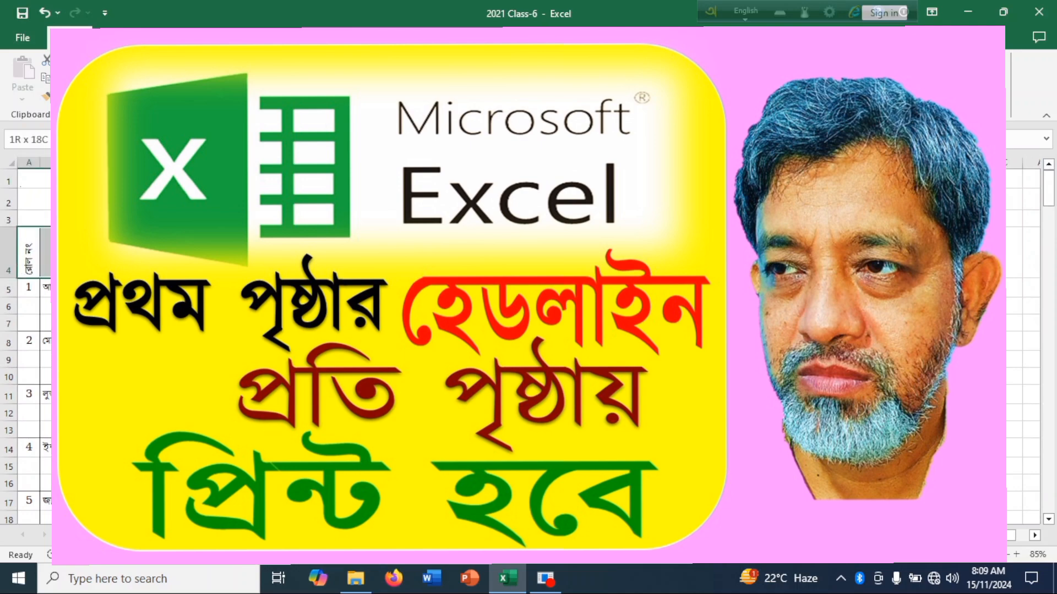
scroll(529, 341, "down", 13)
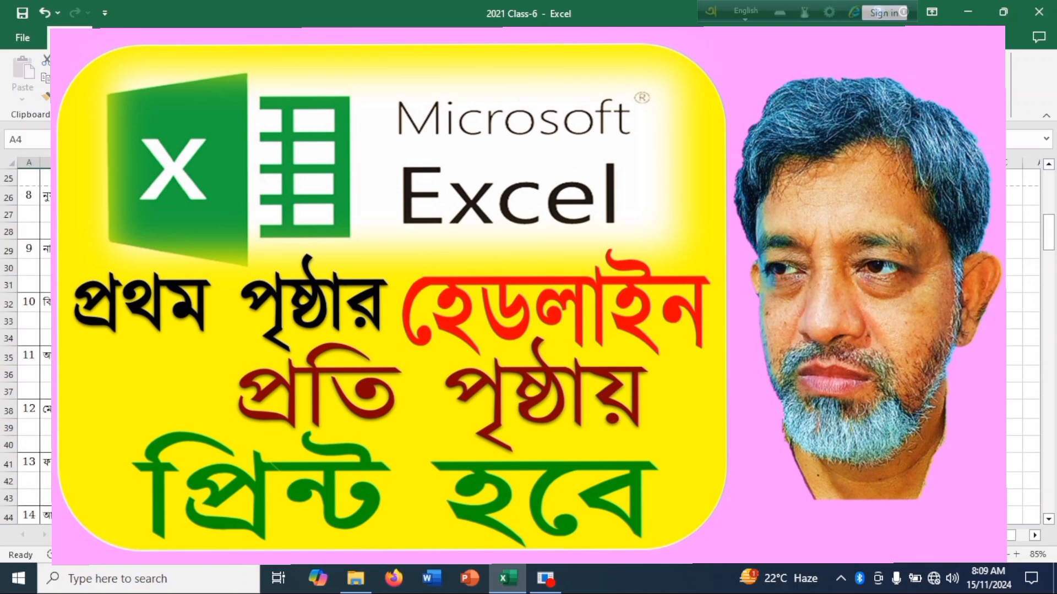
scroll(348, 376, "down", 9)
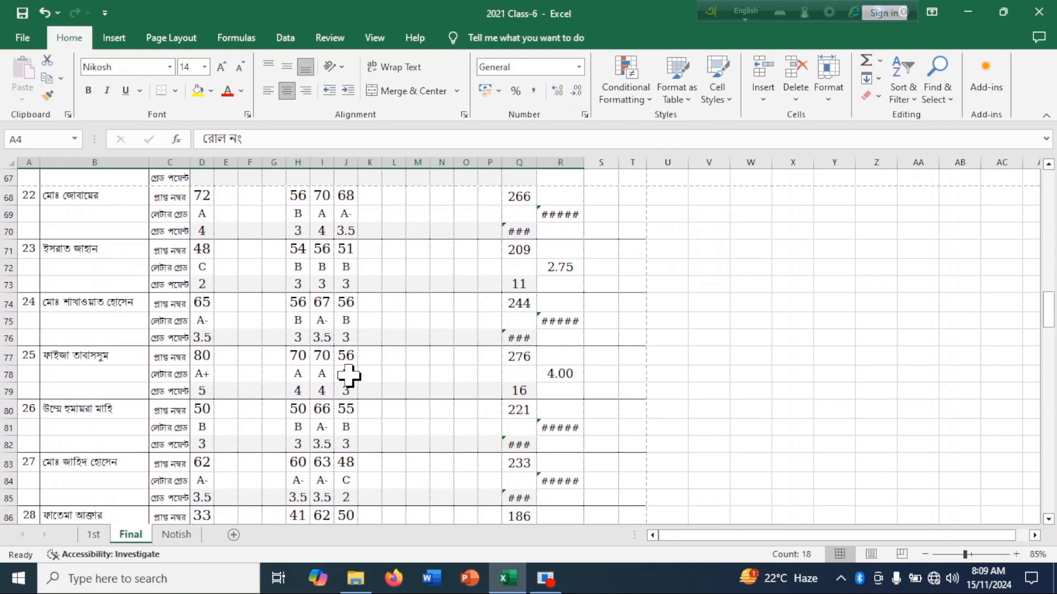
scroll(348, 376, "down", 17)
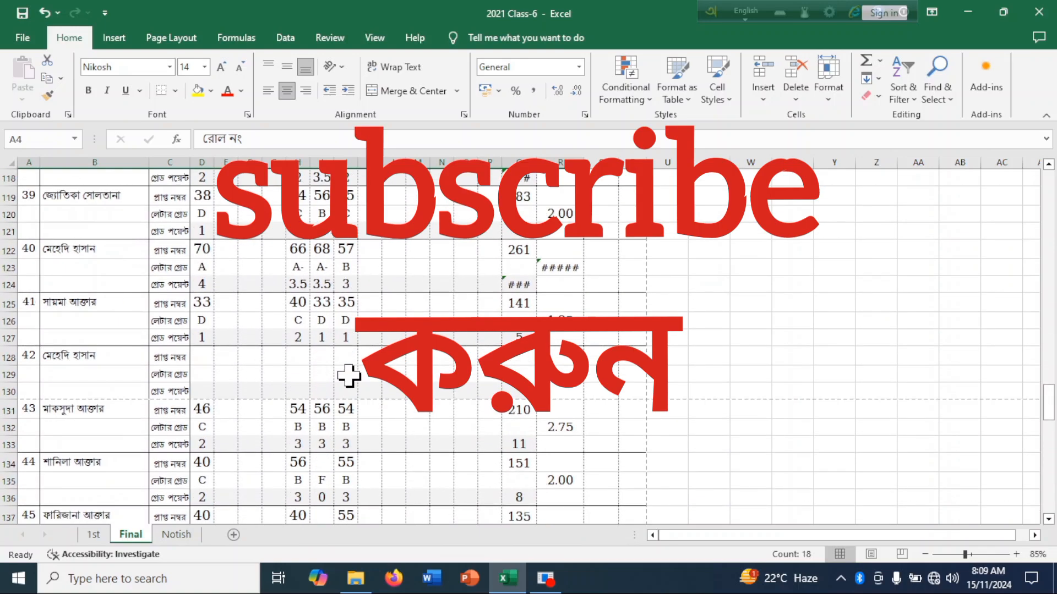
scroll(349, 376, "down", 6)
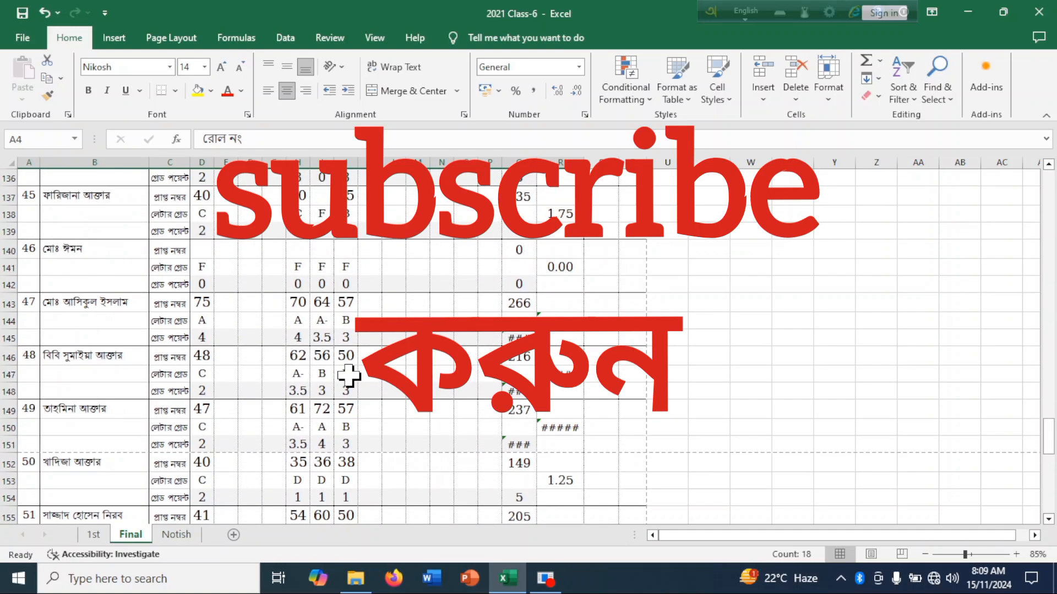
scroll(349, 375, "up", 20)
left_click(746, 245)
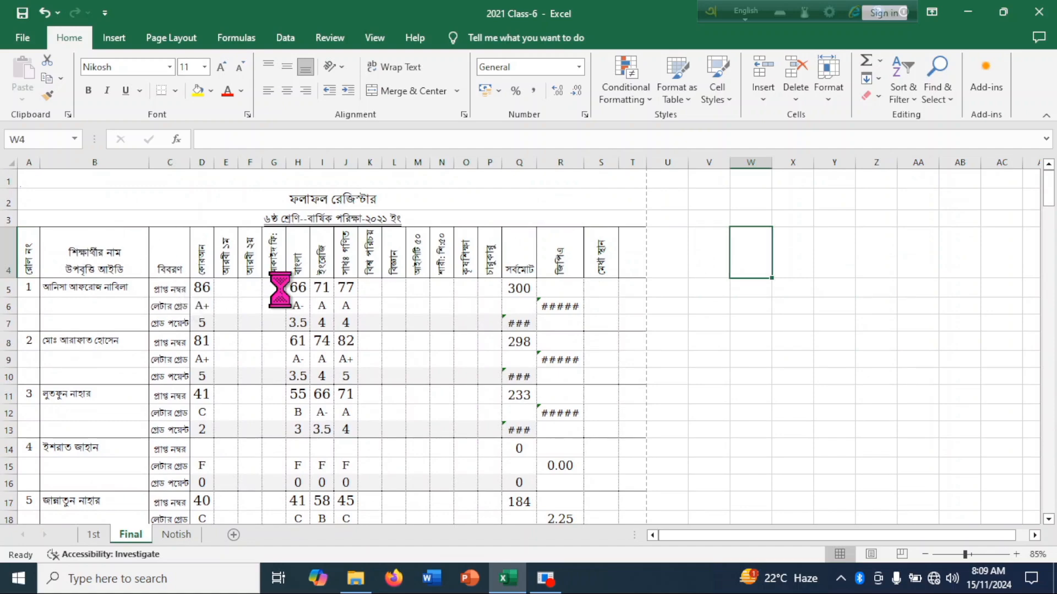
scroll(283, 295, "up", 3, "ctrl")
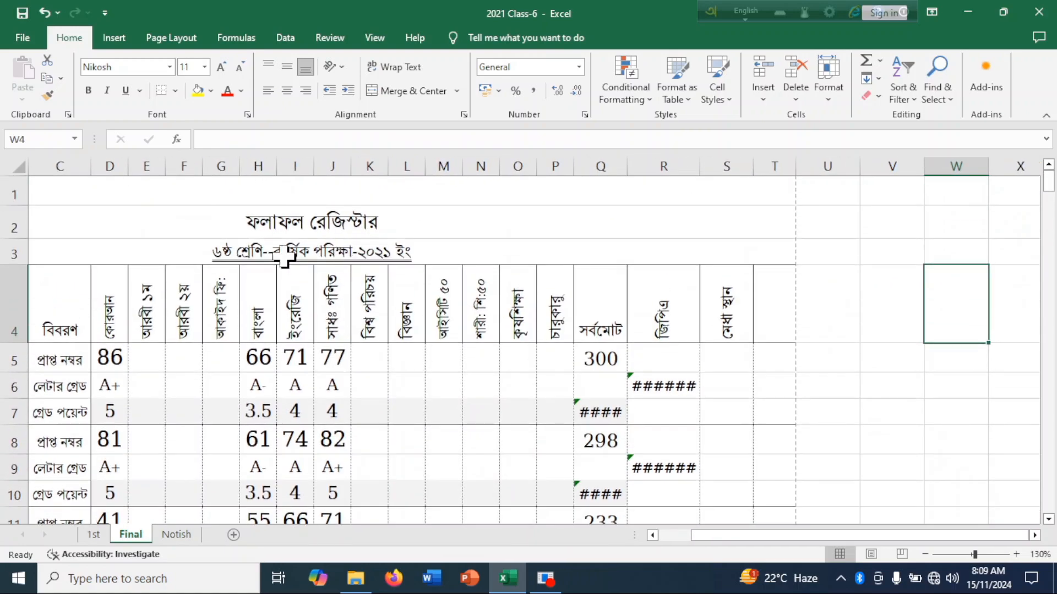
left_click(652, 535)
left_click(652, 535)
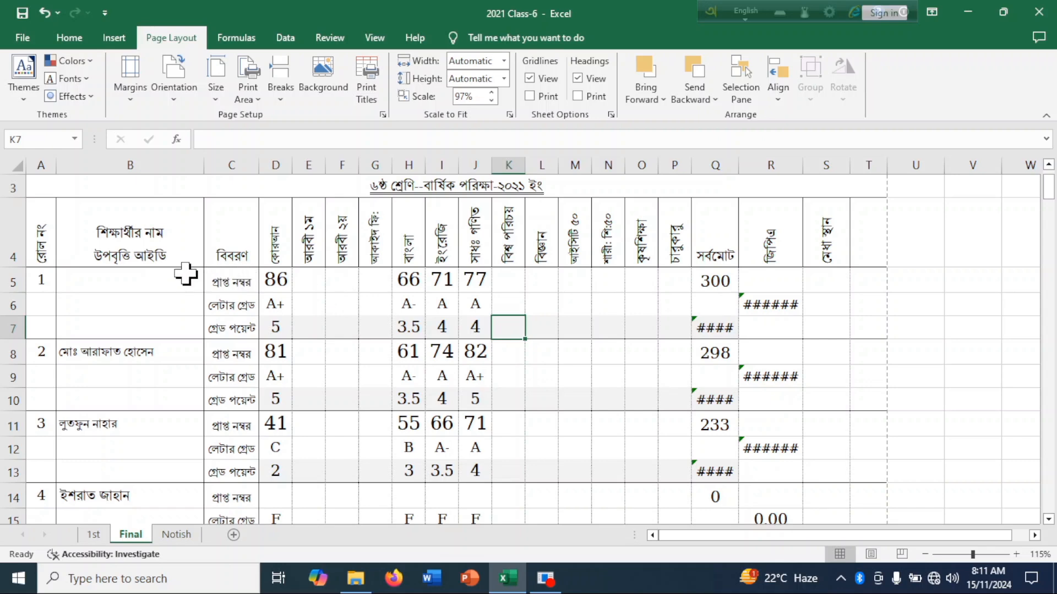
Step: Select headings E4:T4 and examine the student rows further down for how the dashed page breaks divide them
scroll(482, 279, "up", 1)
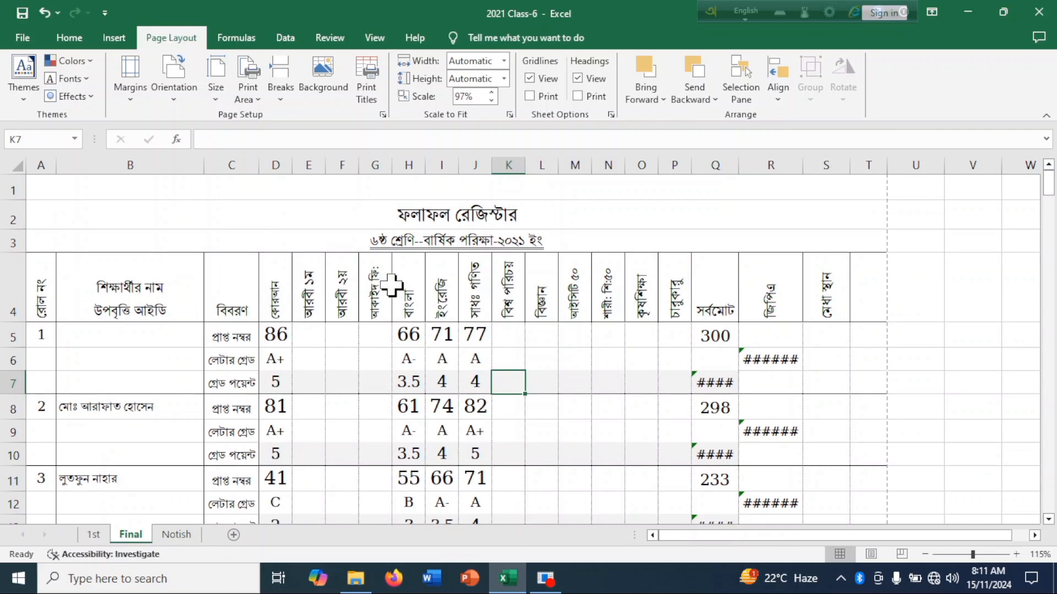
left_click_drag(321, 271, 873, 283)
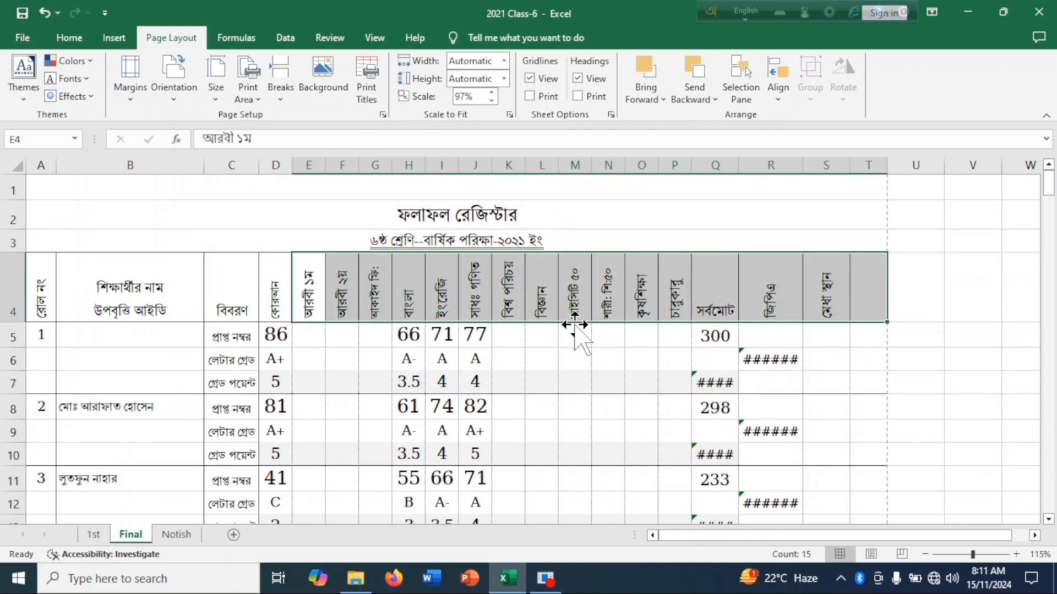
scroll(567, 330, "down", 4)
scroll(568, 330, "down", 4)
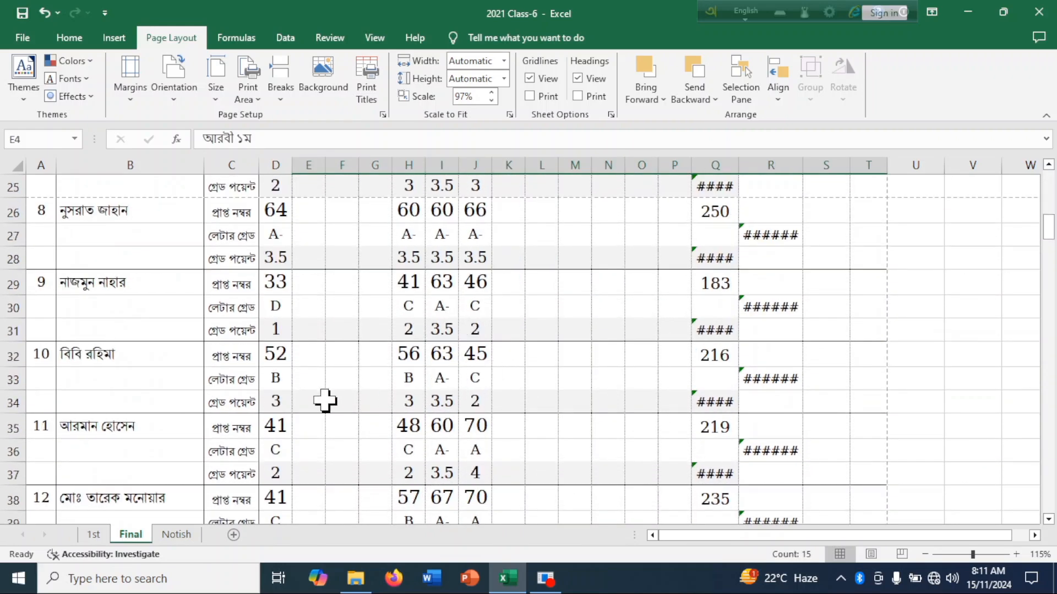
scroll(330, 403, "down", 5)
scroll(336, 404, "down", 20)
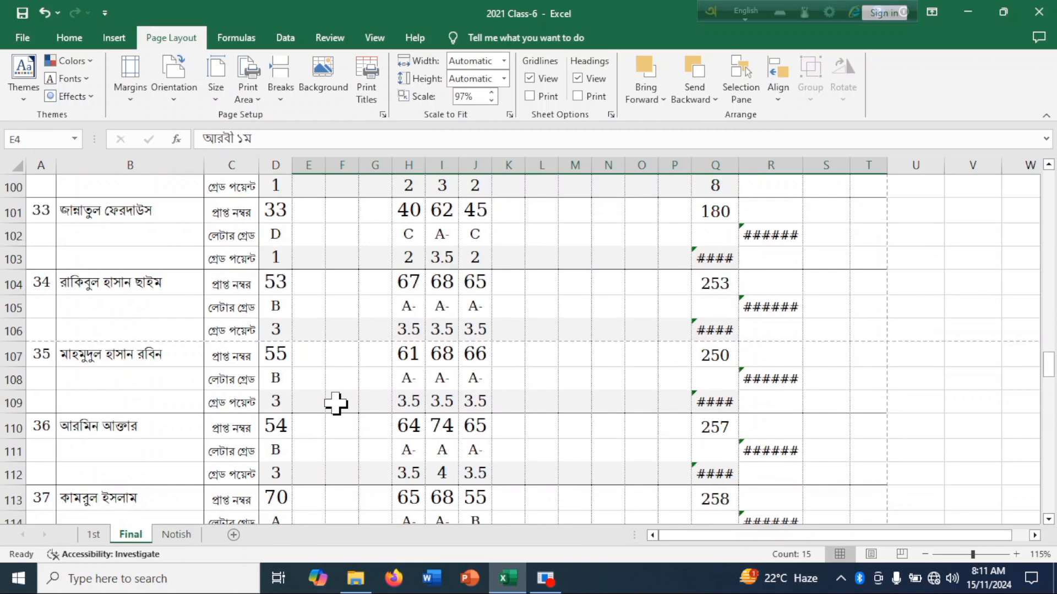
scroll(336, 405, "down", 15)
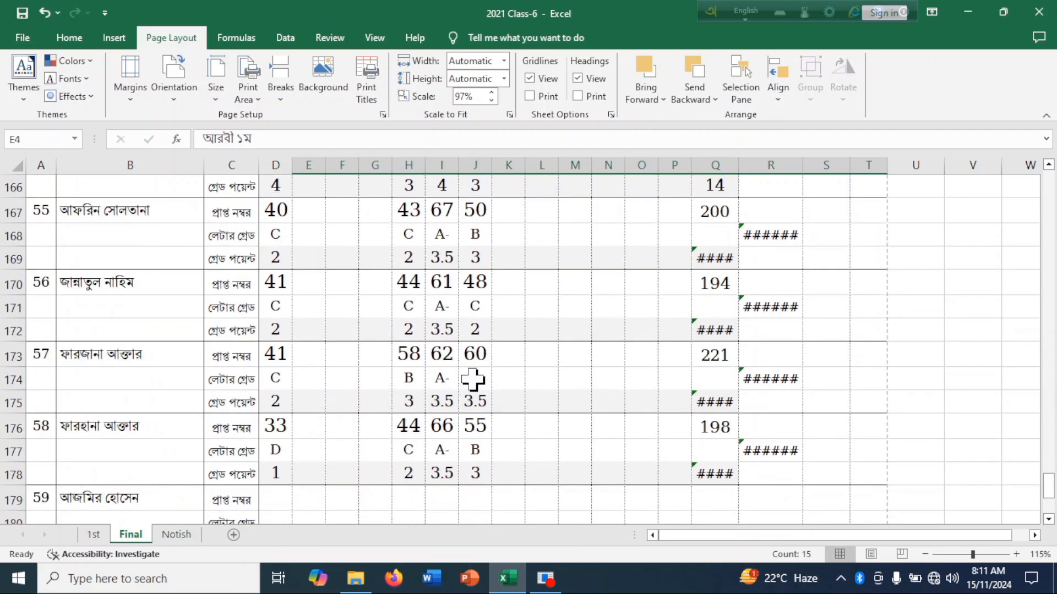
left_click(476, 360)
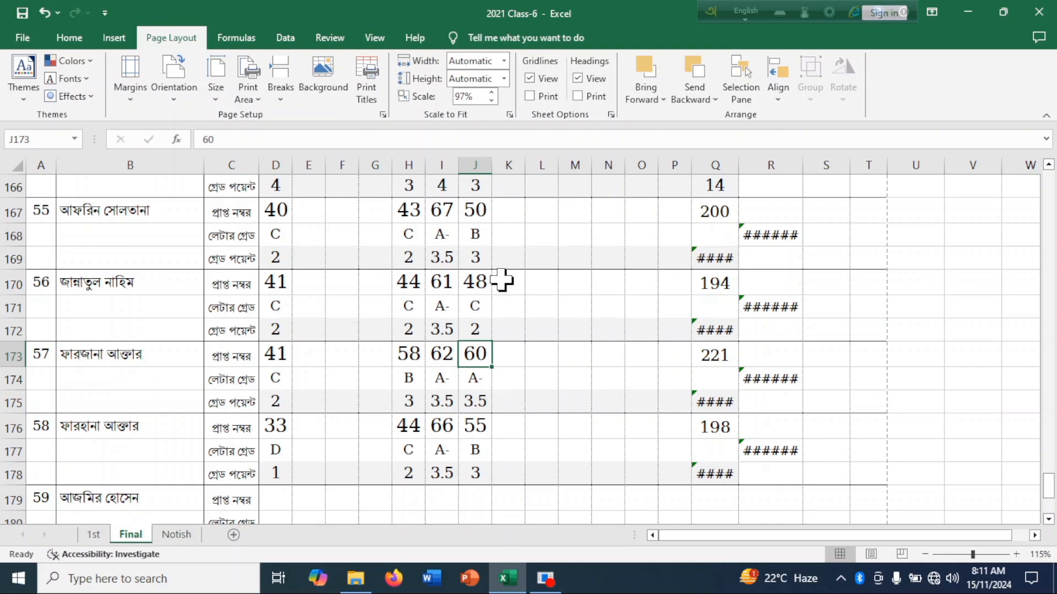
scroll(501, 281, "up", 1)
scroll(500, 281, "up", 2)
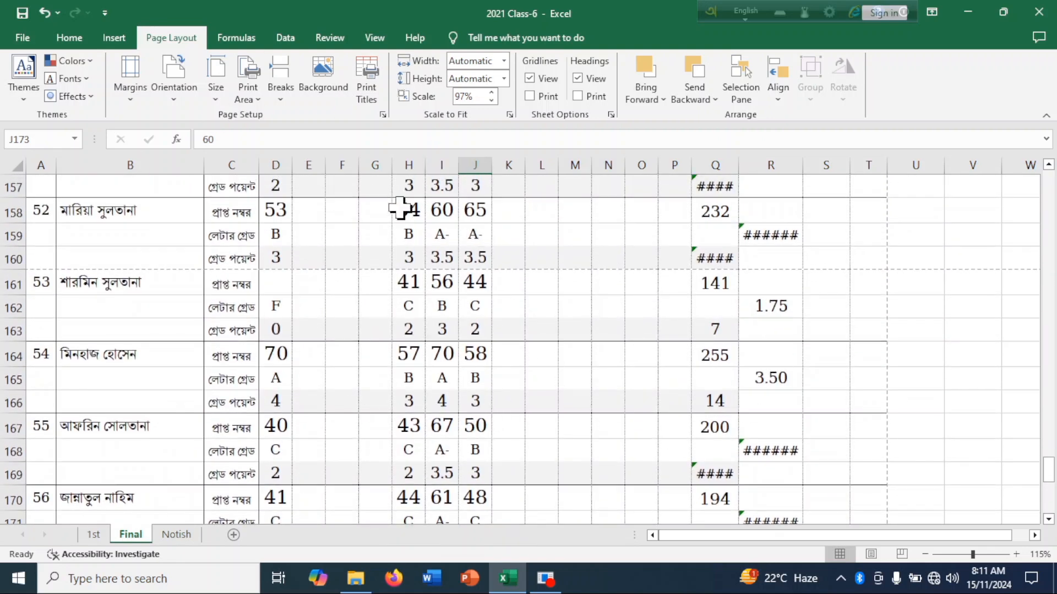
scroll(248, 222, "up", 2)
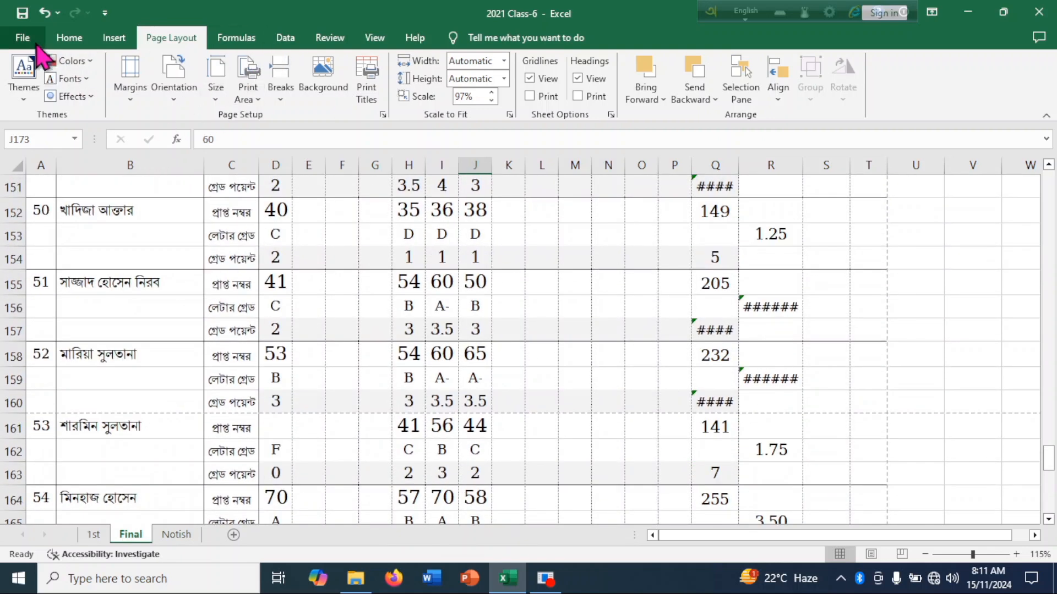
Step: Show the Final sheet in Page Layout view and compare the first page's heading with the tops of the following pages
left_click(376, 39)
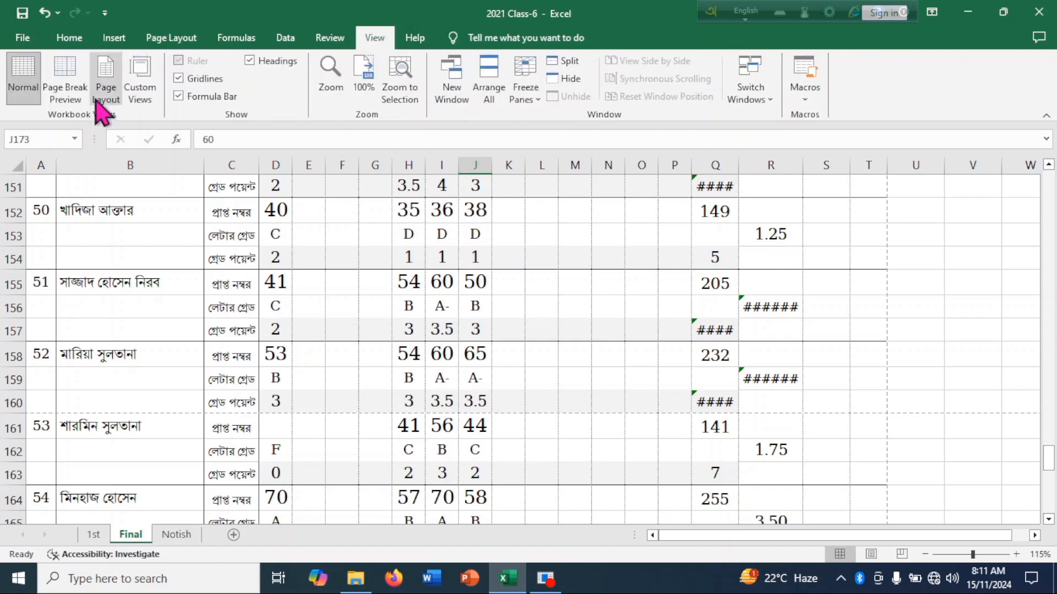
left_click(106, 83)
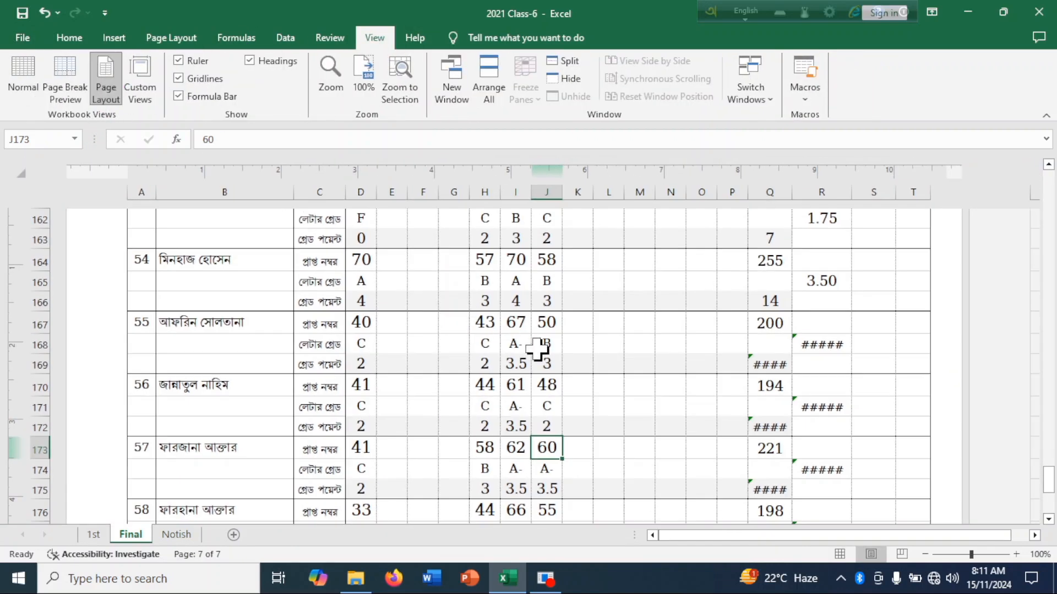
scroll(539, 350, "up", 3)
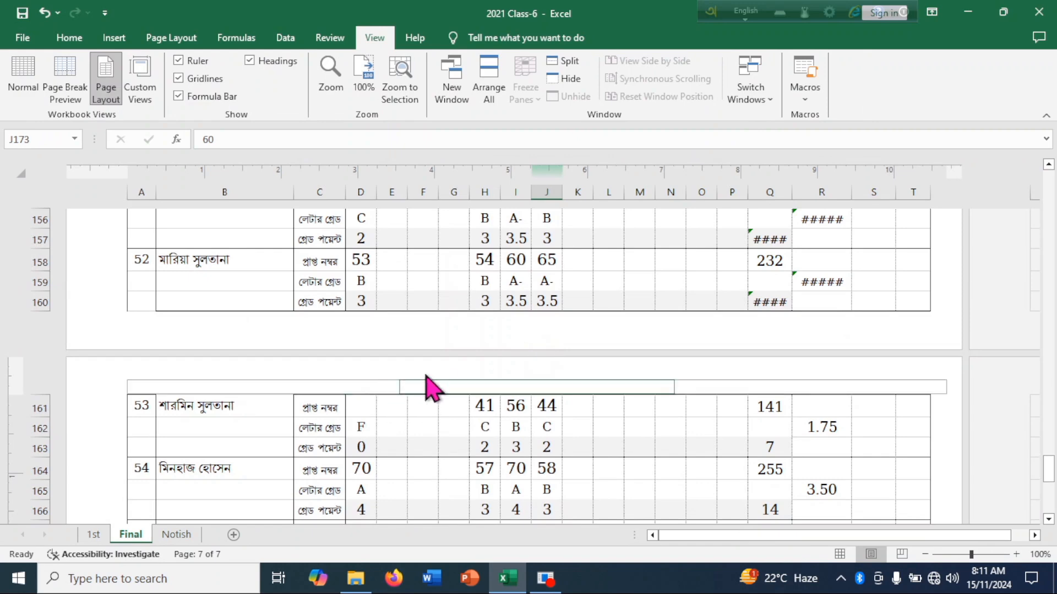
scroll(585, 382, "up", 17)
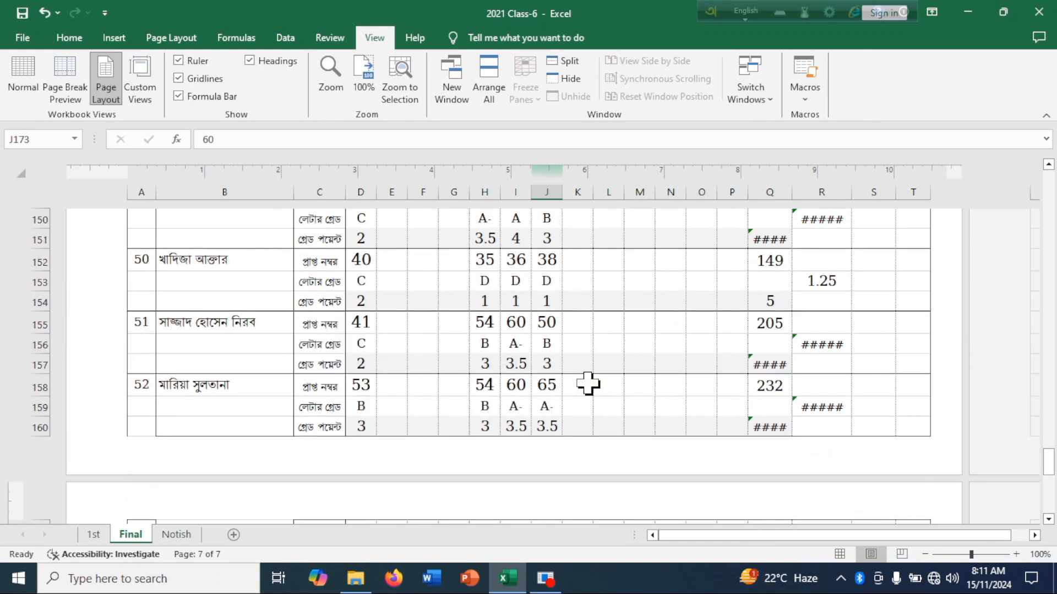
scroll(588, 383, "up", 20)
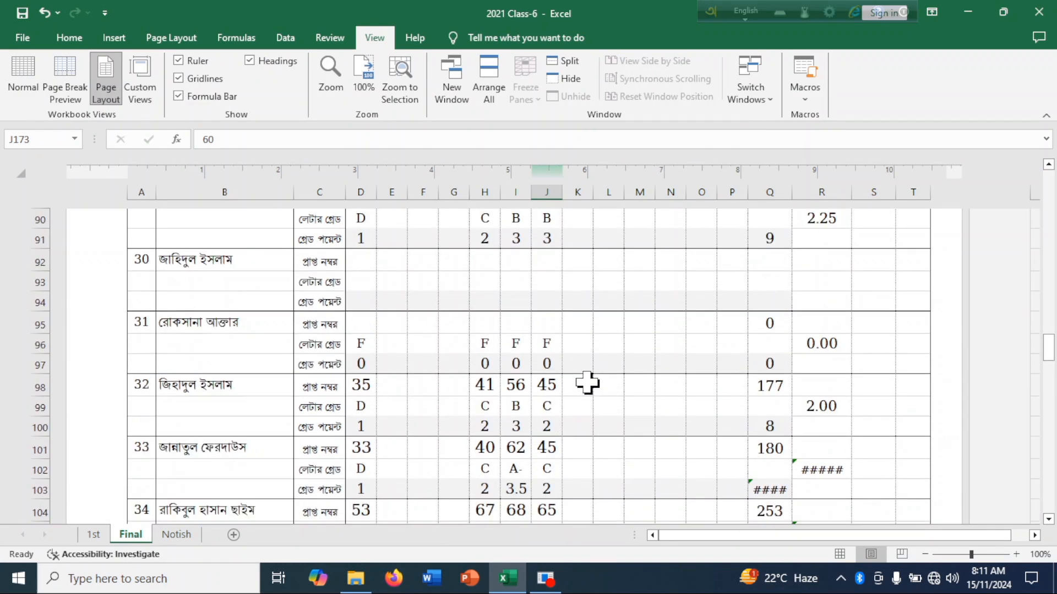
scroll(587, 384, "up", 5)
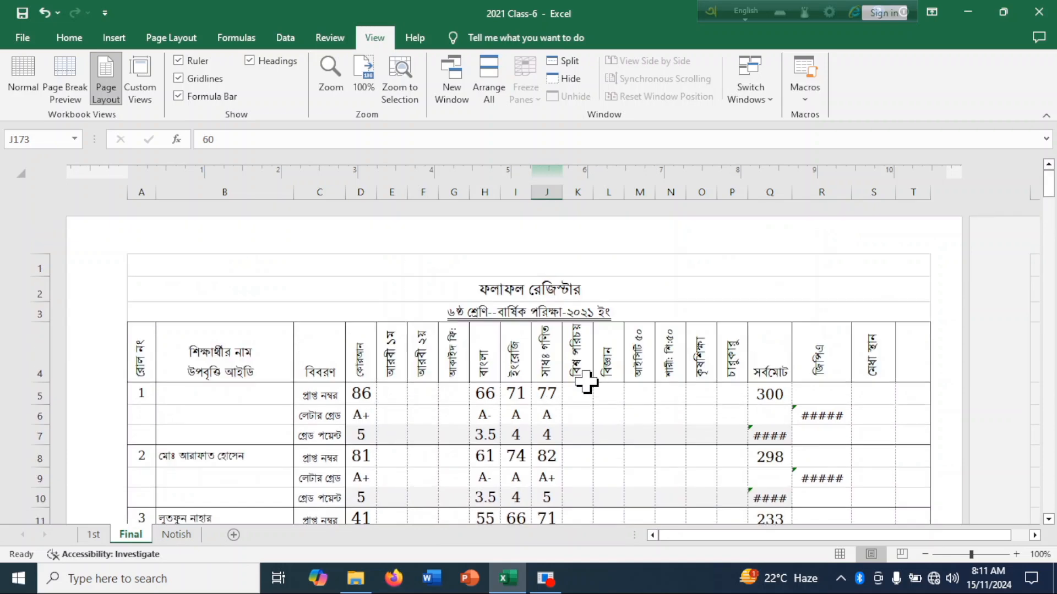
scroll(672, 401, "down", 17)
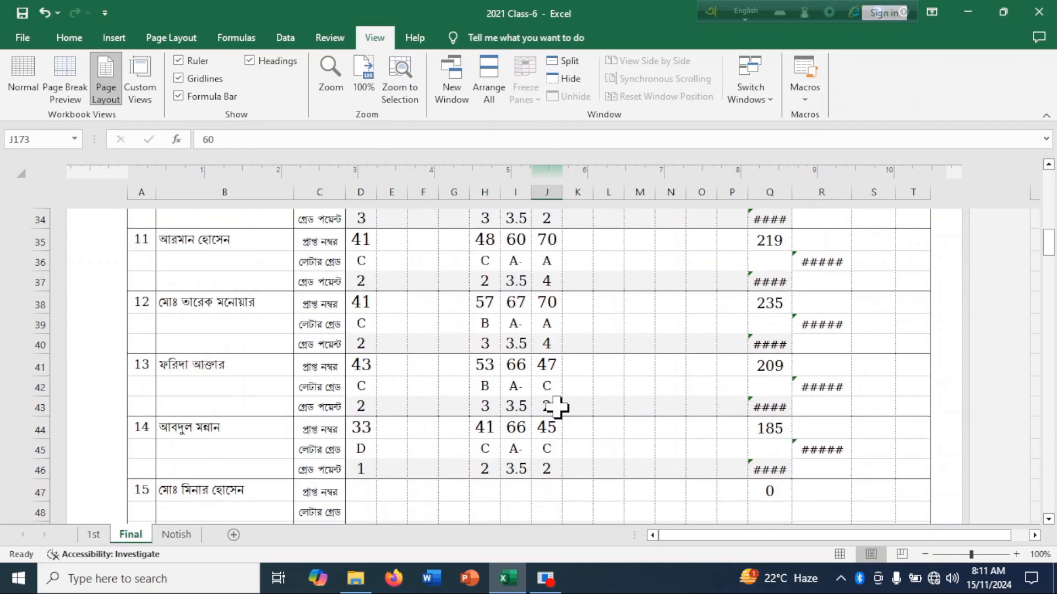
scroll(551, 407, "down", 17)
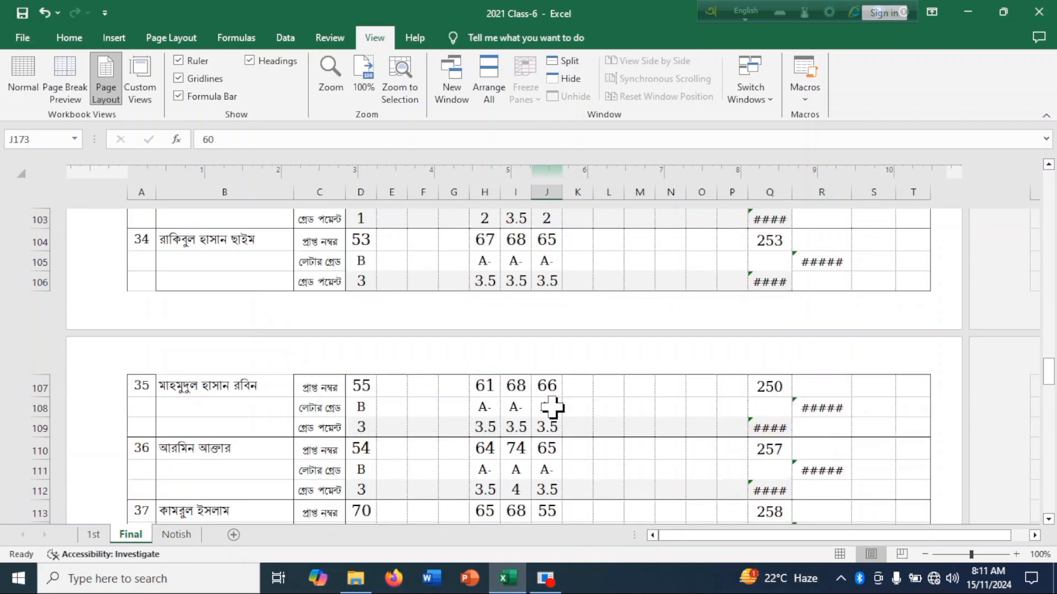
Step: Examine the page break between rows 106 and 107, checking whether the column headings repeat above student 35
left_click(548, 393)
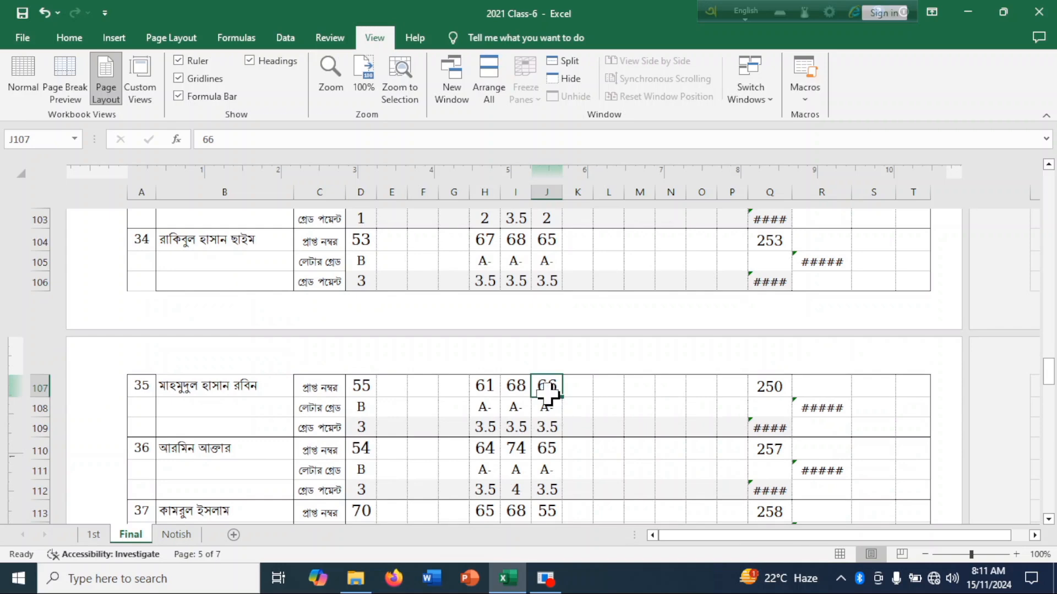
scroll(559, 325, "down", 1)
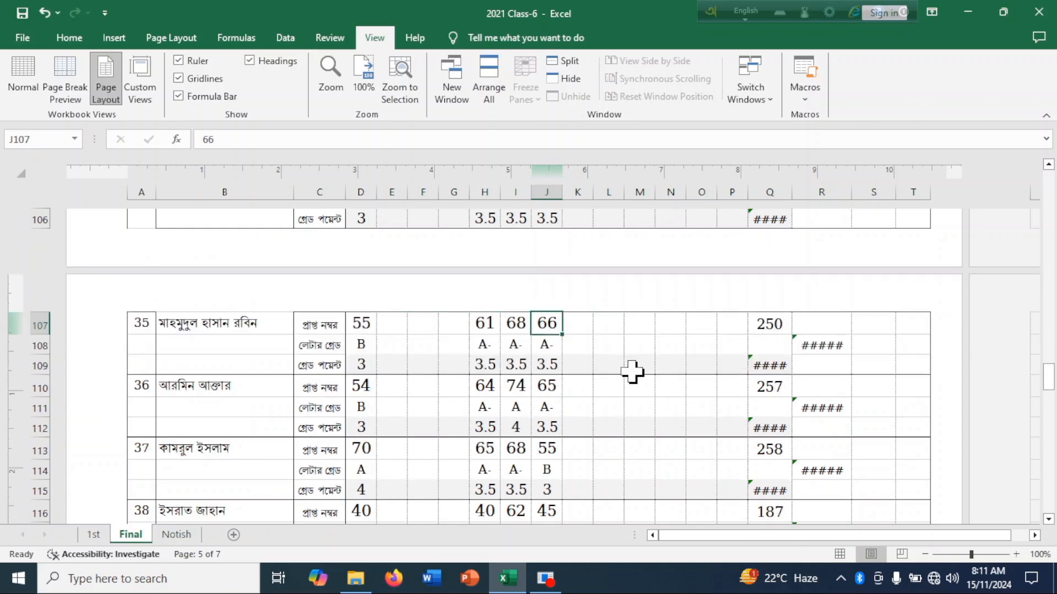
scroll(582, 373, "down", 1)
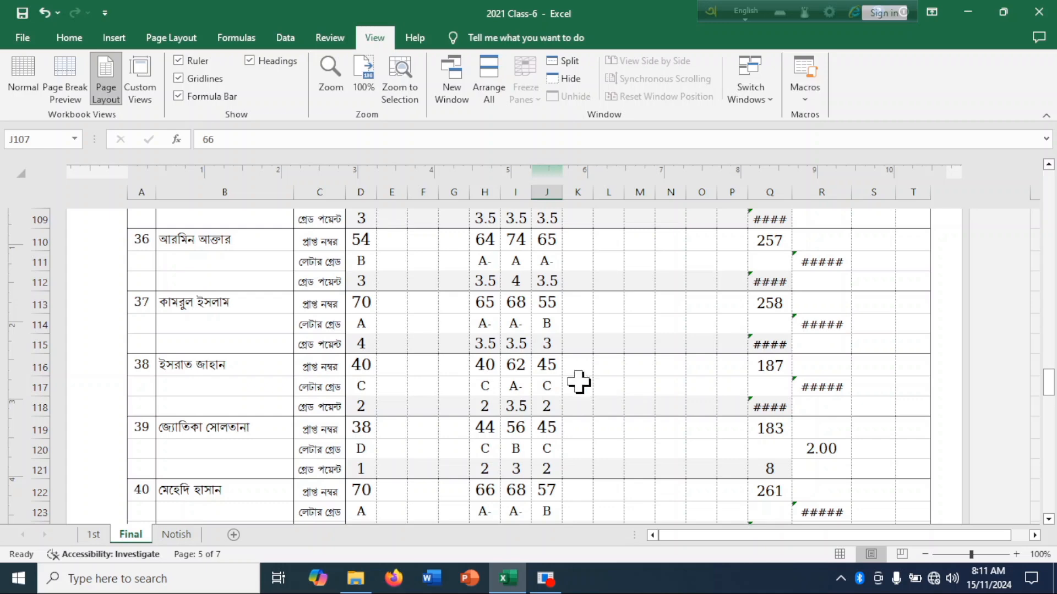
scroll(579, 382, "up", 2)
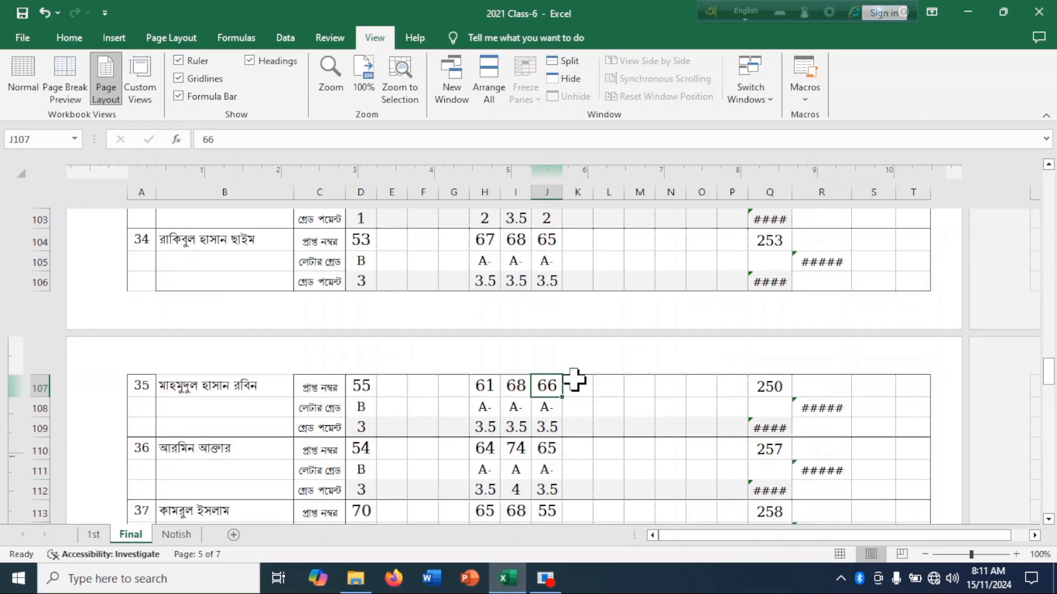
scroll(471, 406, "up", 4)
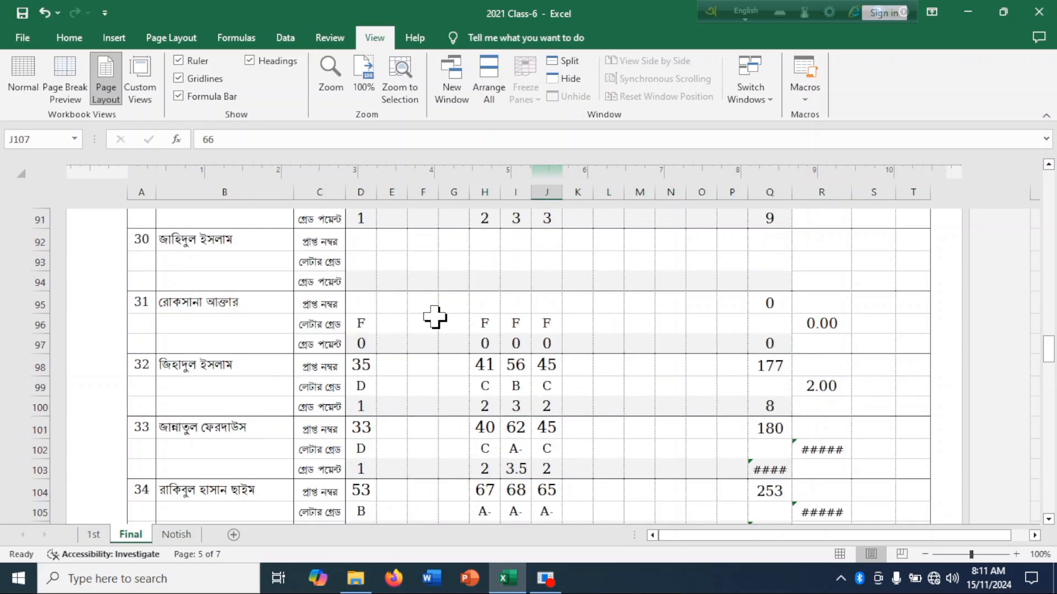
scroll(446, 297, "up", 3)
scroll(496, 330, "down", 3)
scroll(545, 397, "down", 1)
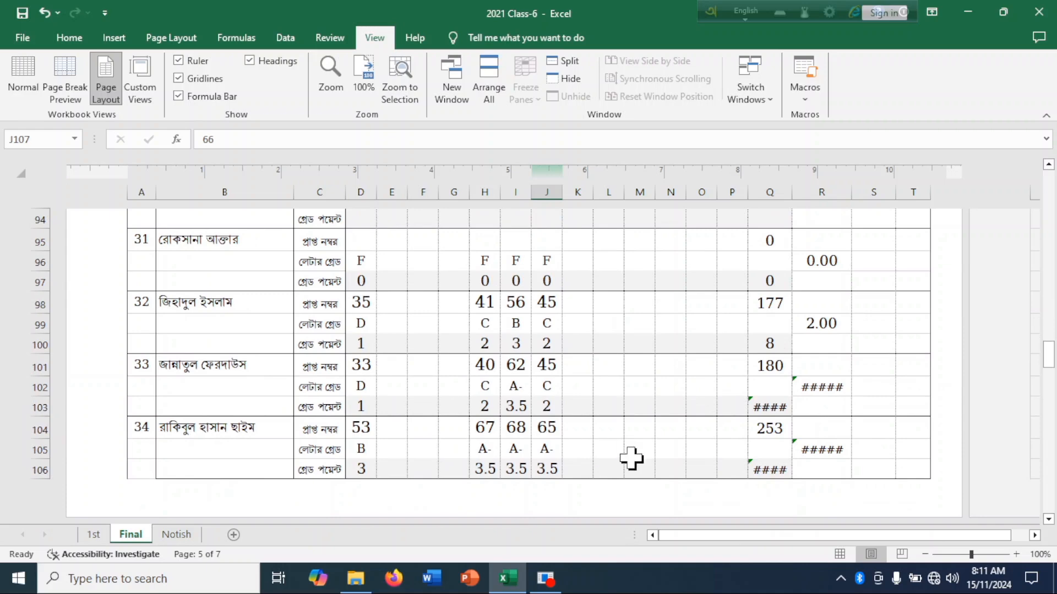
scroll(633, 461, "down", 3)
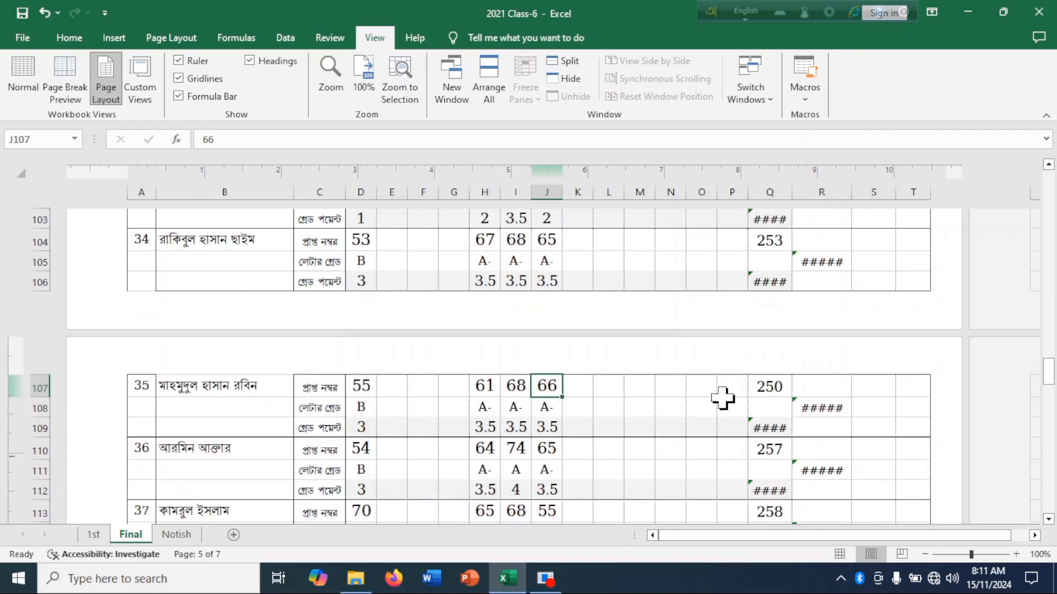
Step: Return the Final sheet to Normal view and look through the student rows
scroll(472, 441, "up", 5)
scroll(472, 441, "up", 20)
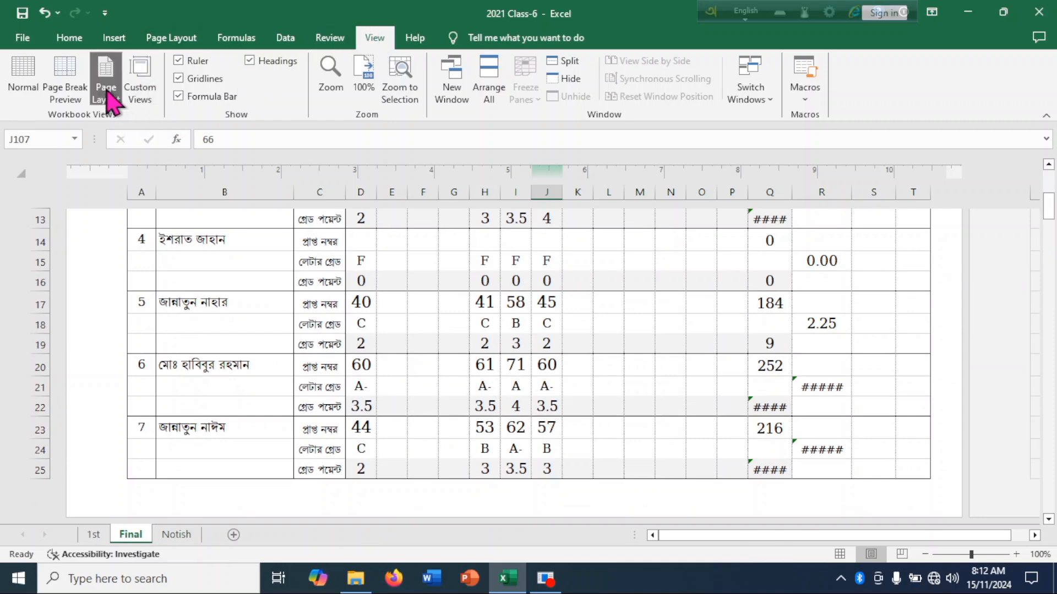
left_click(20, 83)
scroll(649, 389, "down", 10)
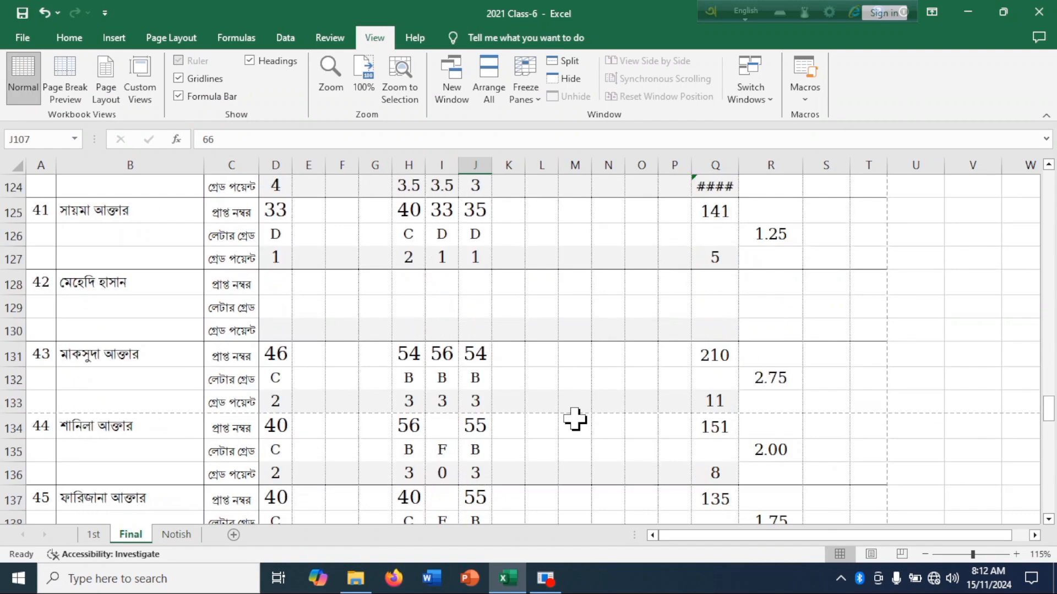
Step: Go back to the top of the register and identify where the row 4 headings start and end, beginning at cell A4
scroll(574, 419, "up", 16)
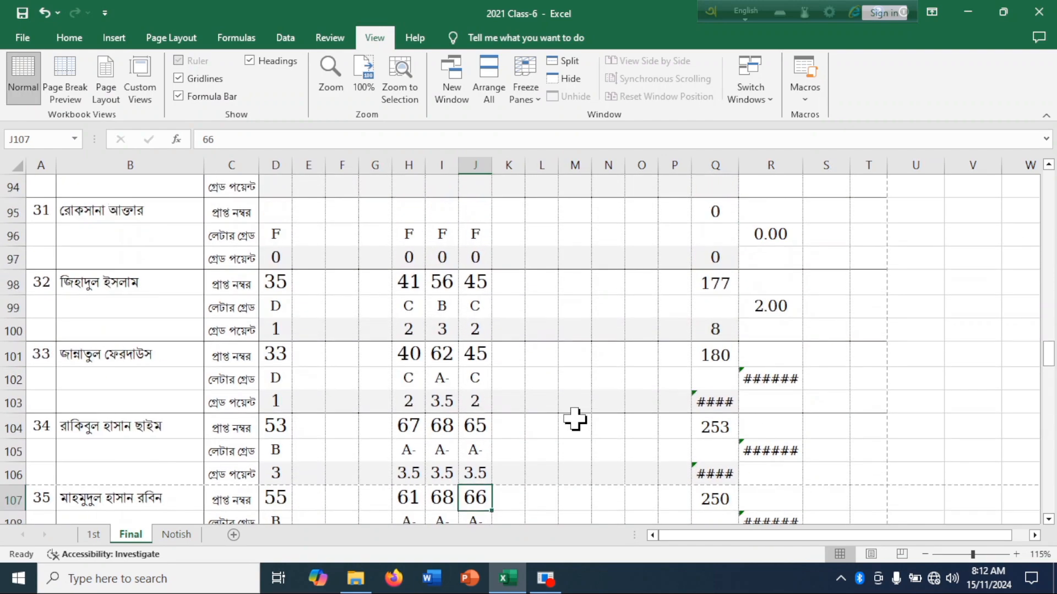
scroll(574, 419, "up", 6)
scroll(575, 419, "up", 11)
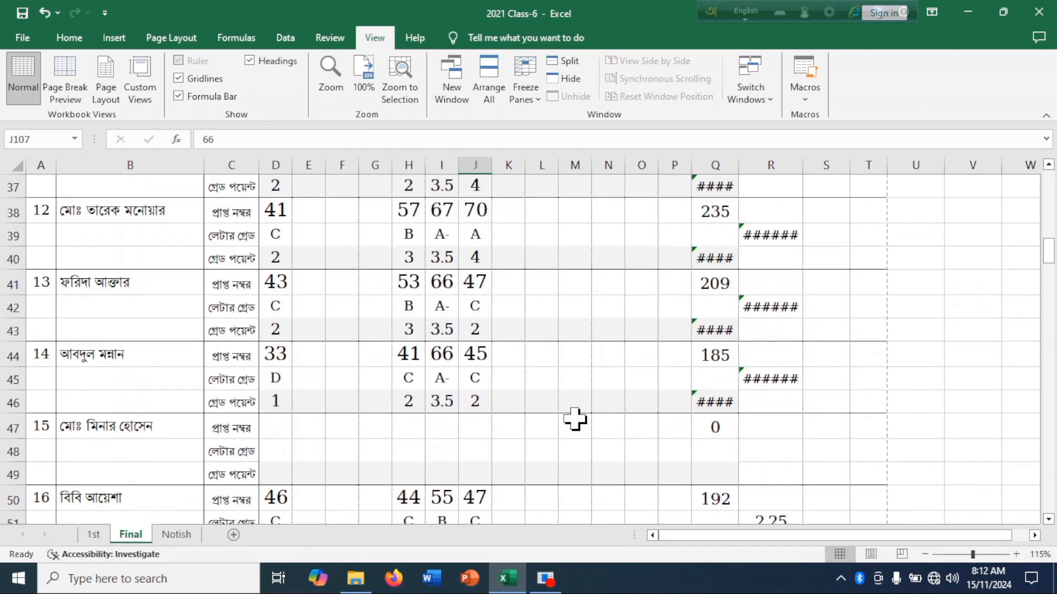
scroll(575, 420, "down", 6)
scroll(574, 419, "up", 14)
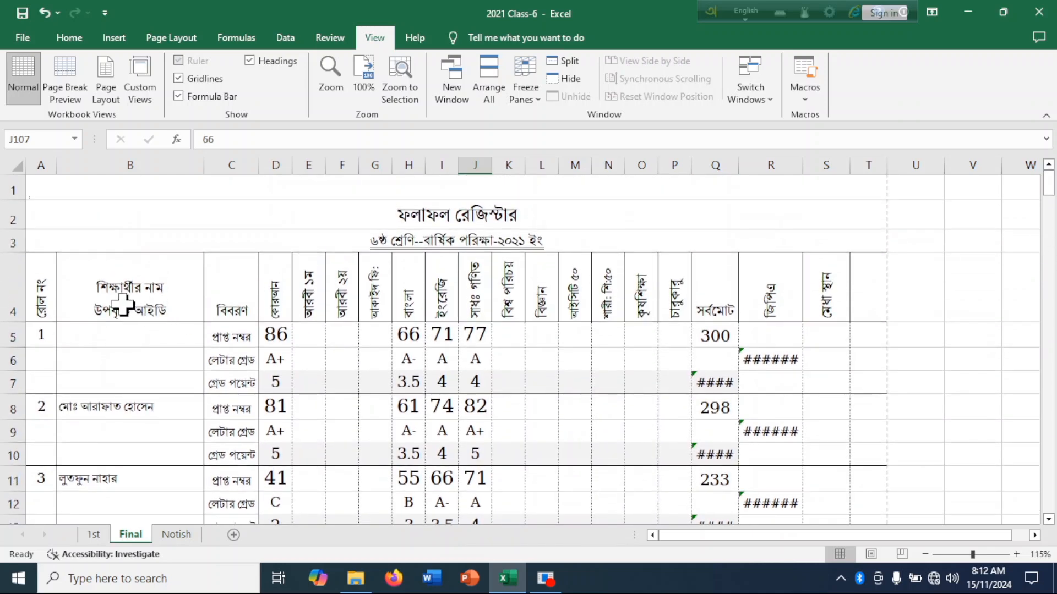
left_click(35, 278)
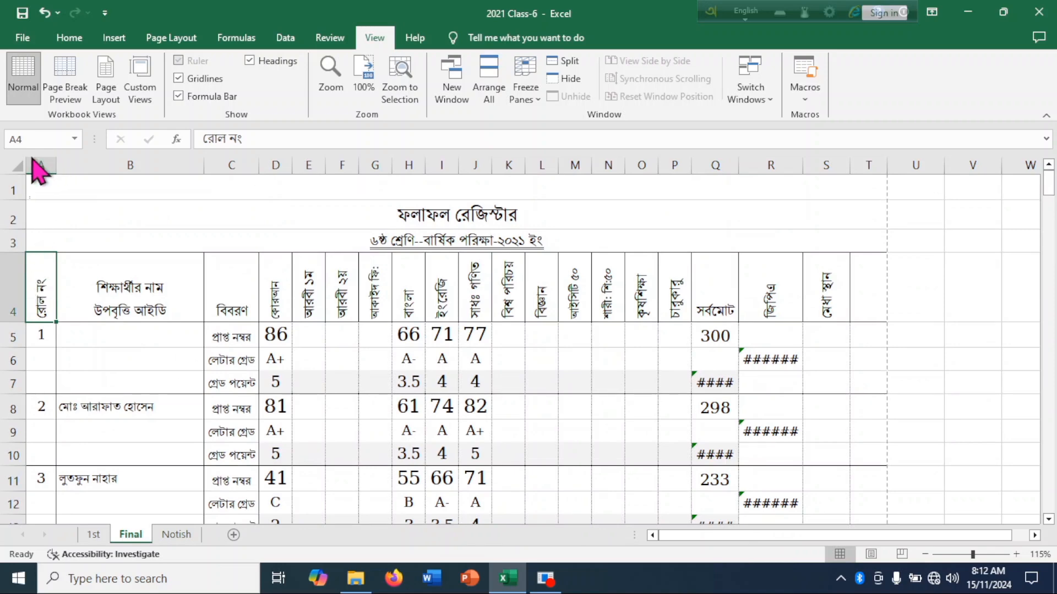
left_click(46, 139)
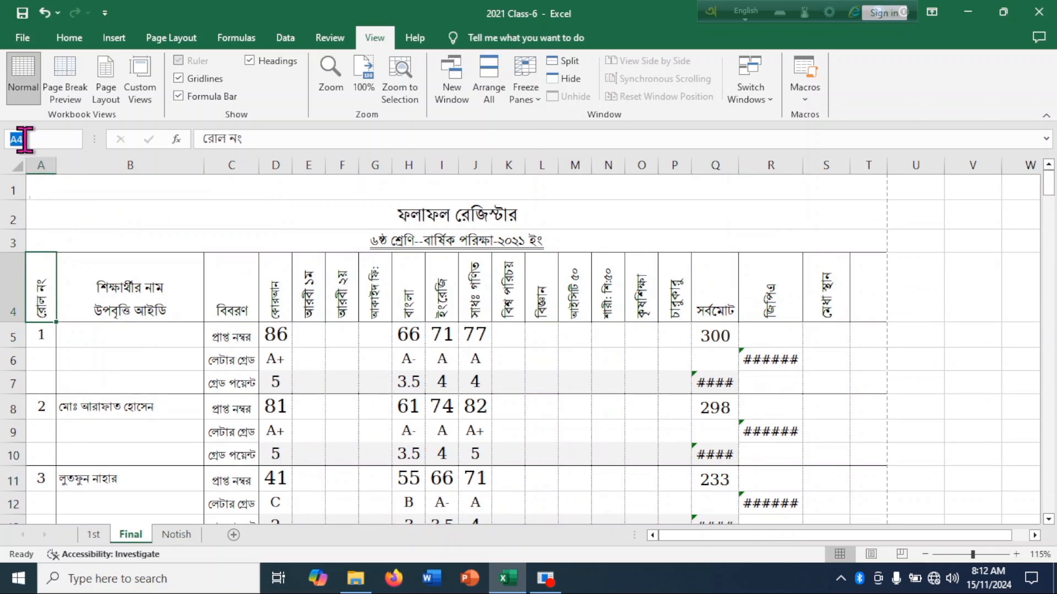
left_click(913, 282)
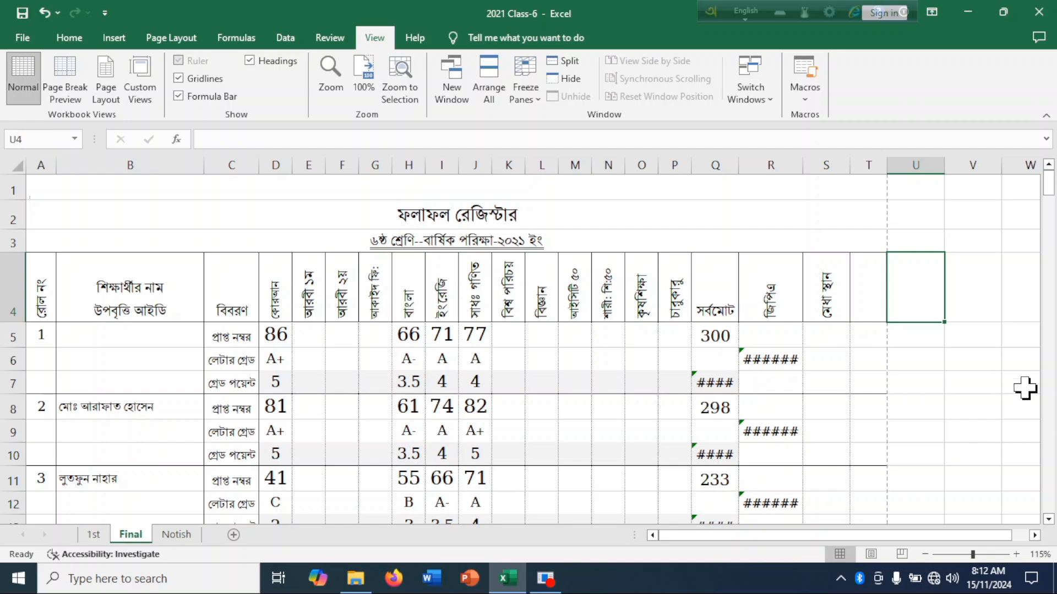
left_click(951, 364)
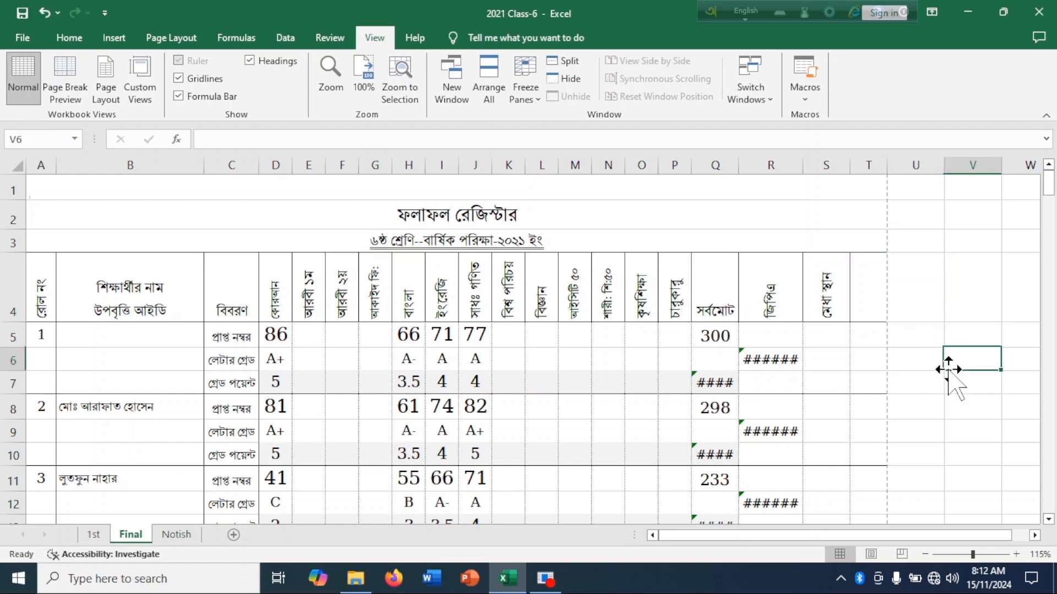
left_click(41, 284)
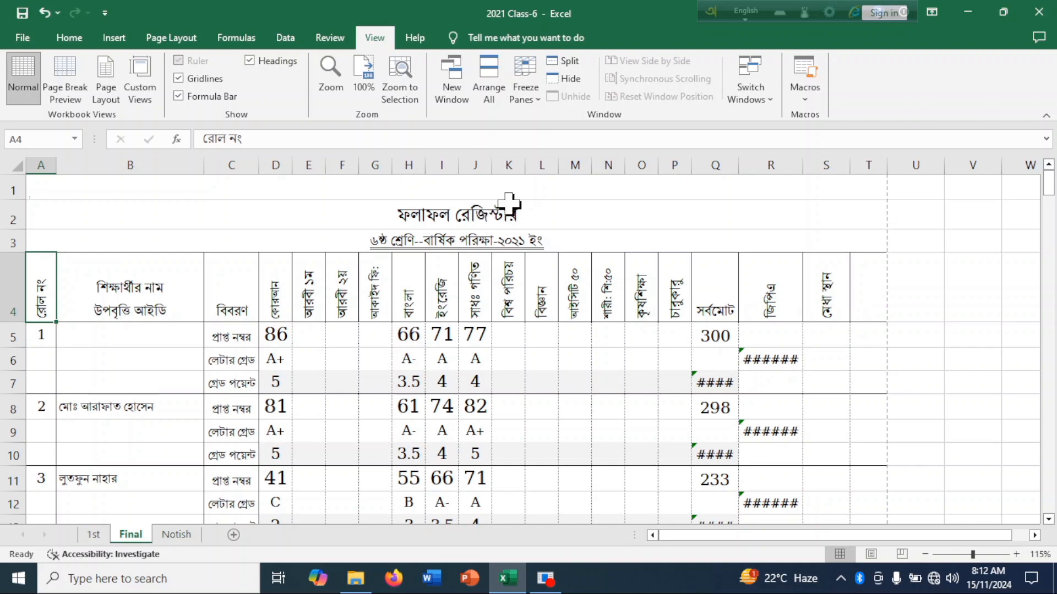
Step: In the Page Setup sheet settings, set the rows to repeat at top to A4:T4 and apply the change
left_click(64, 39)
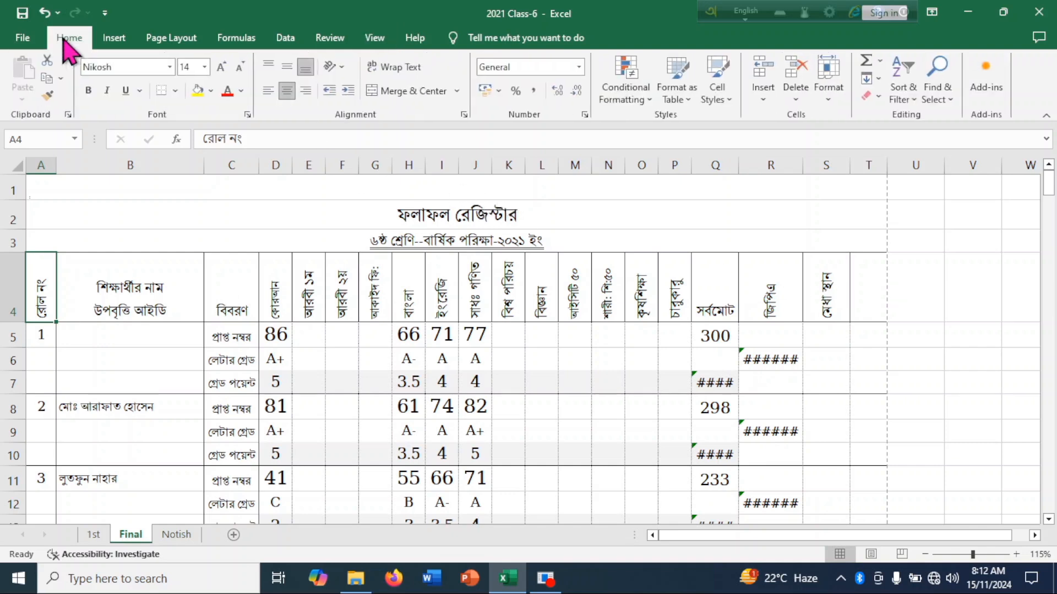
left_click(183, 41)
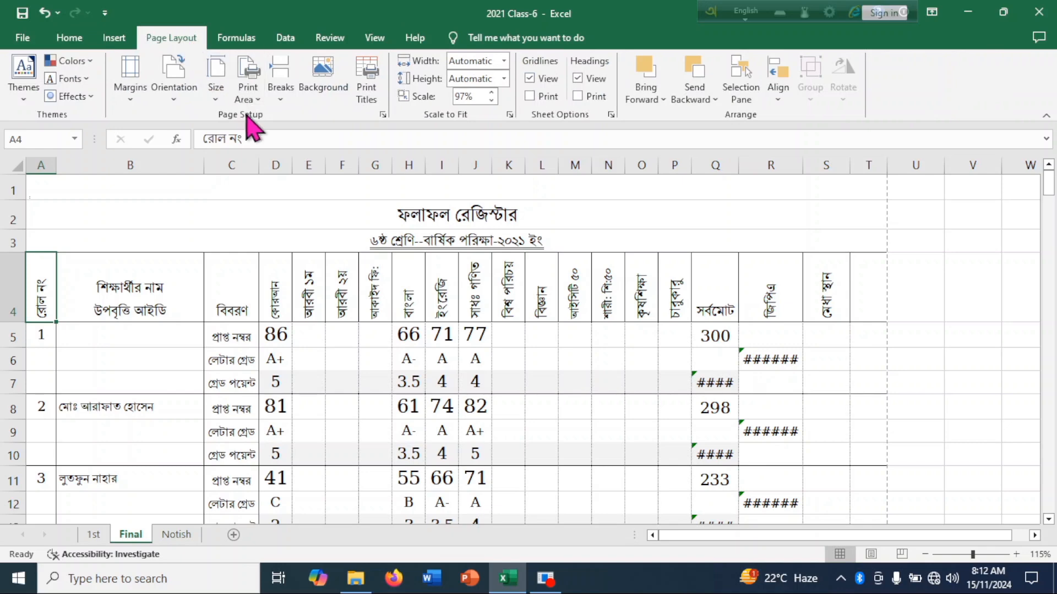
left_click(383, 115)
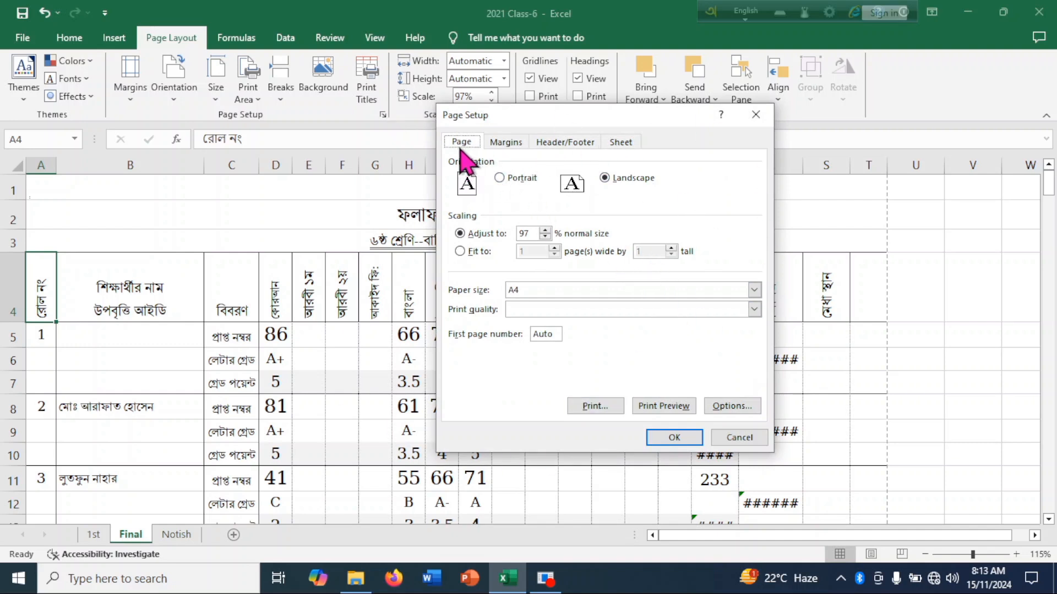
left_click(622, 143)
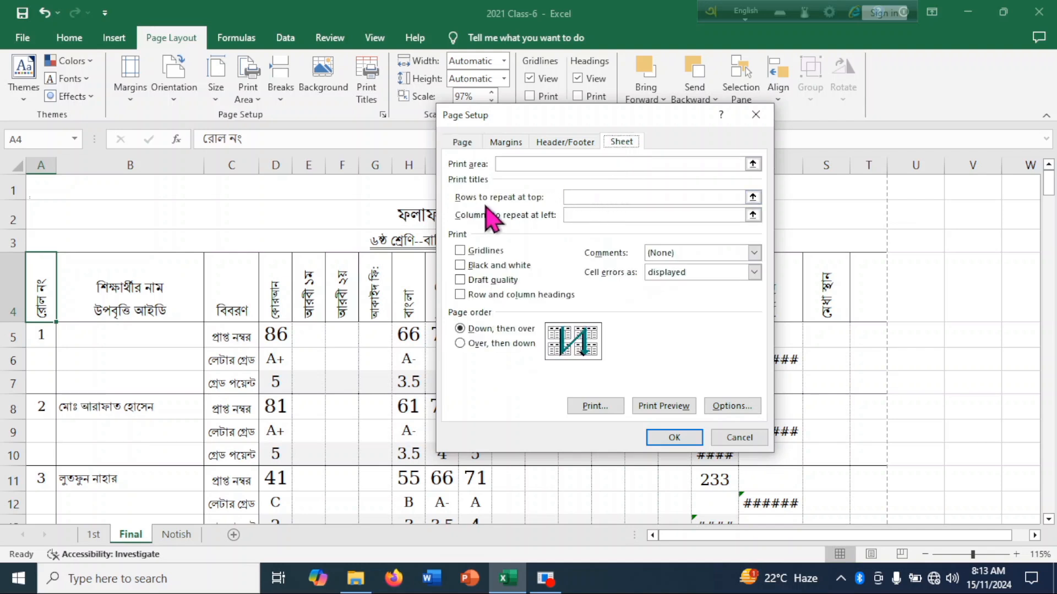
left_click(584, 197)
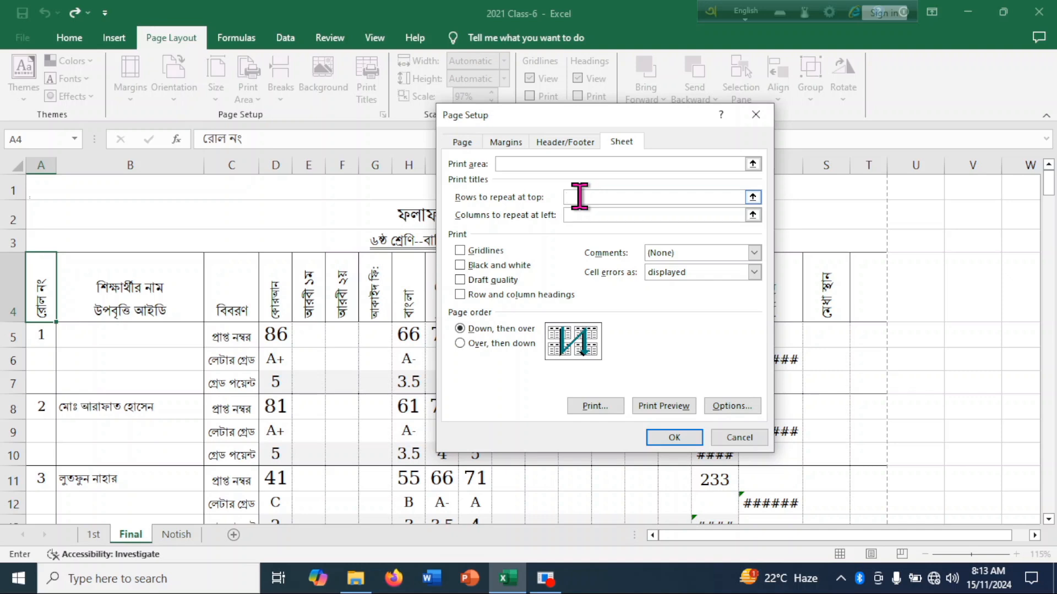
type("4")
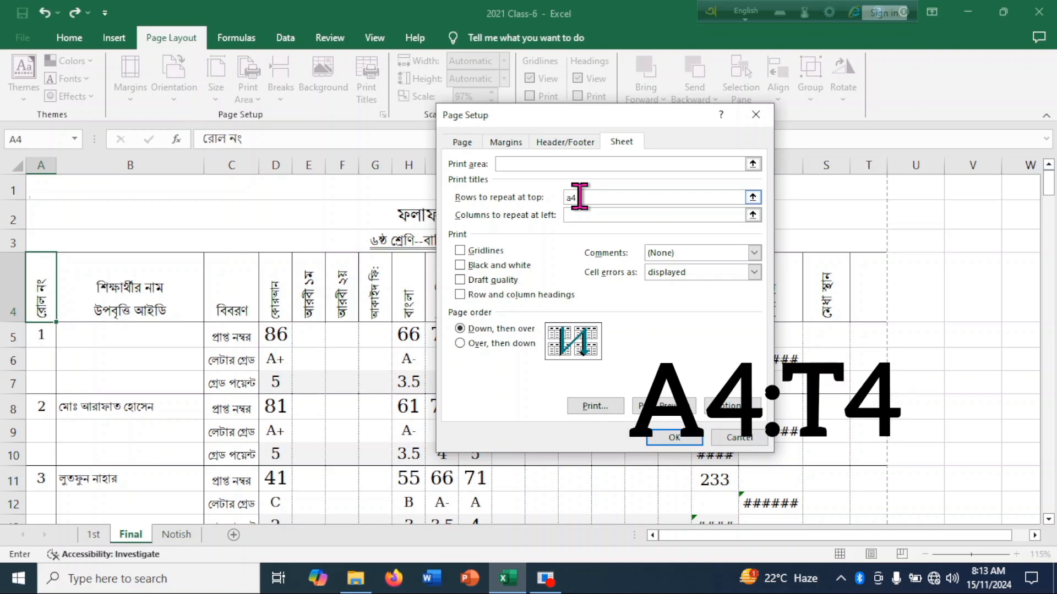
type(":T4")
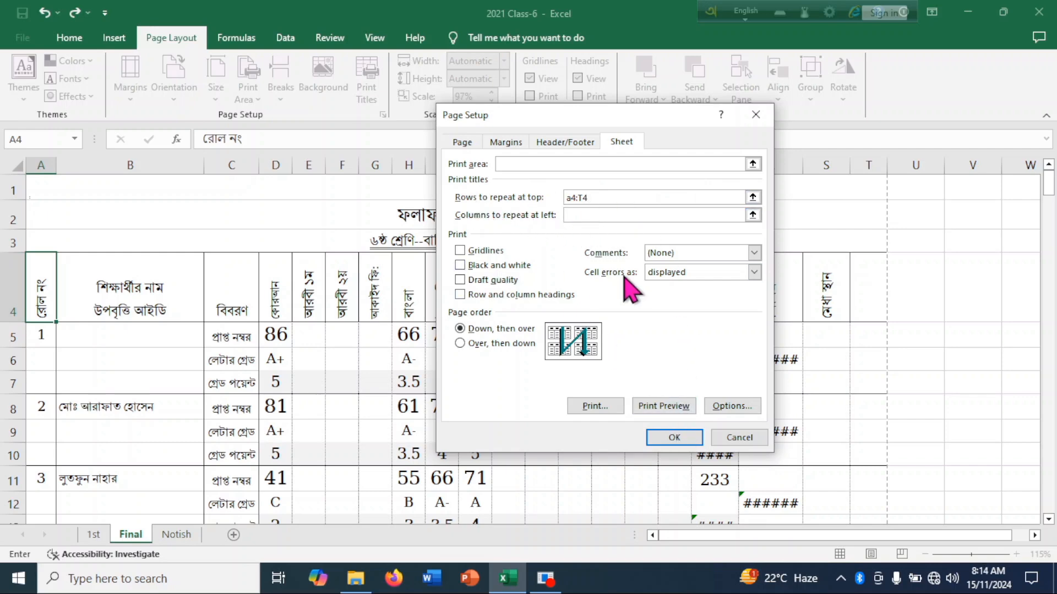
left_click(675, 438)
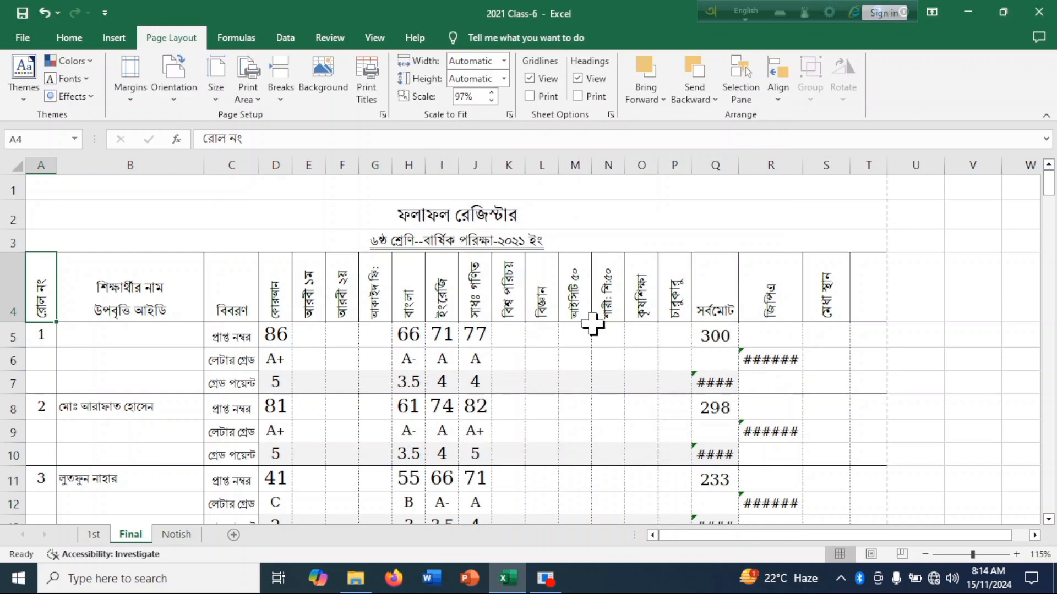
Step: Show the Final sheet in Page Layout view and check every following page for the repeated row 4 headings
scroll(406, 350, "down", 10)
scroll(407, 352, "up", 10)
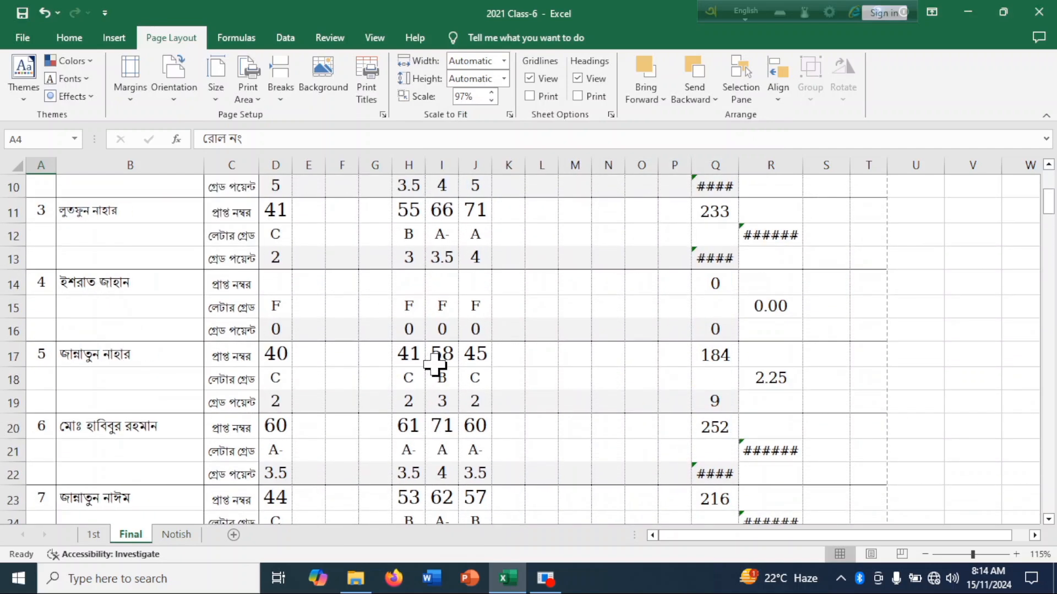
left_click(374, 38)
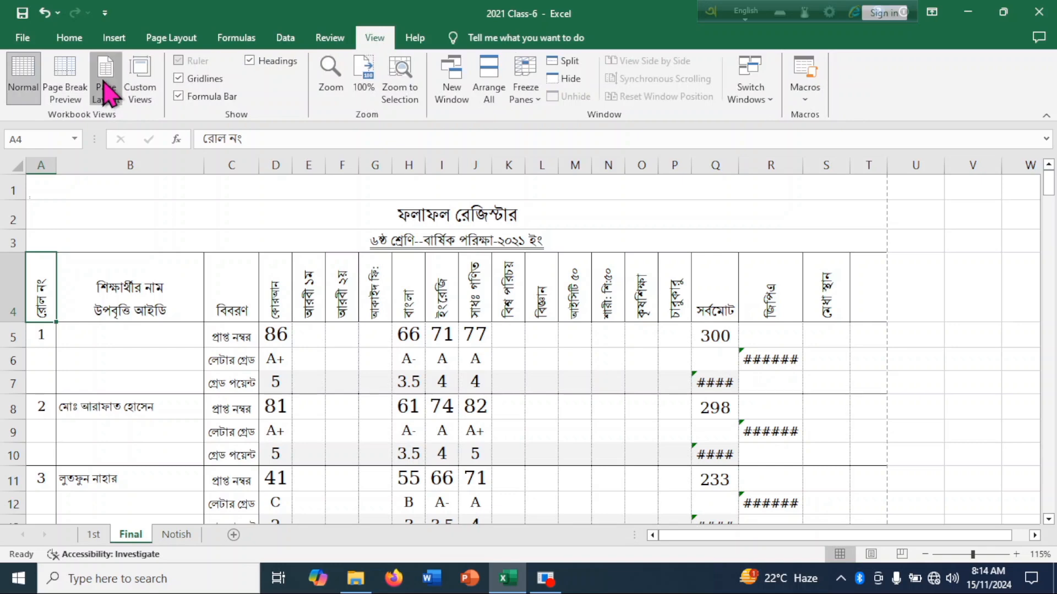
left_click(106, 91)
scroll(578, 355, "down", 8)
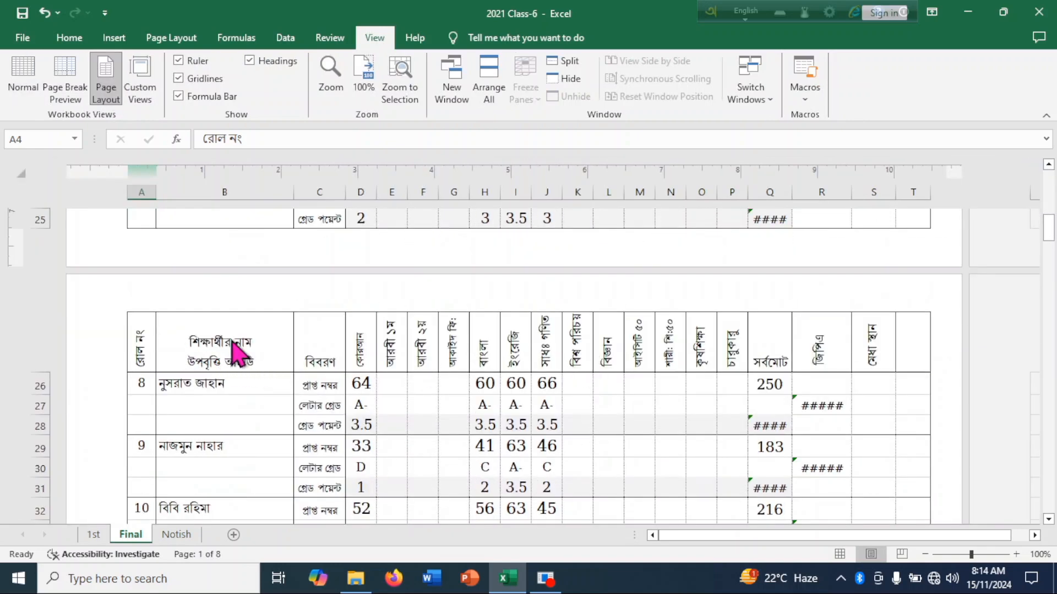
scroll(575, 333, "down", 10)
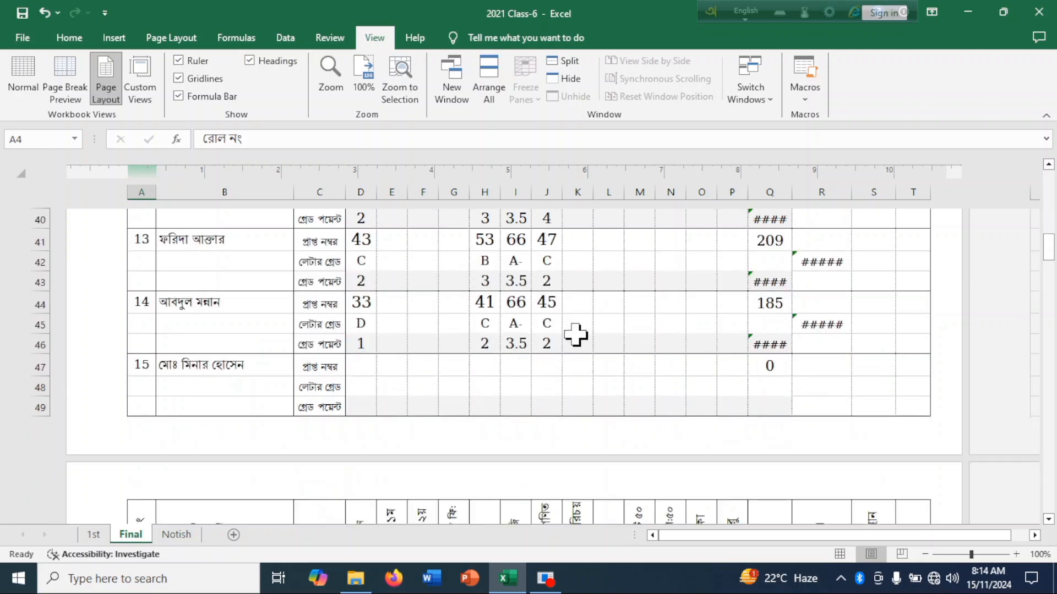
scroll(575, 333, "down", 20)
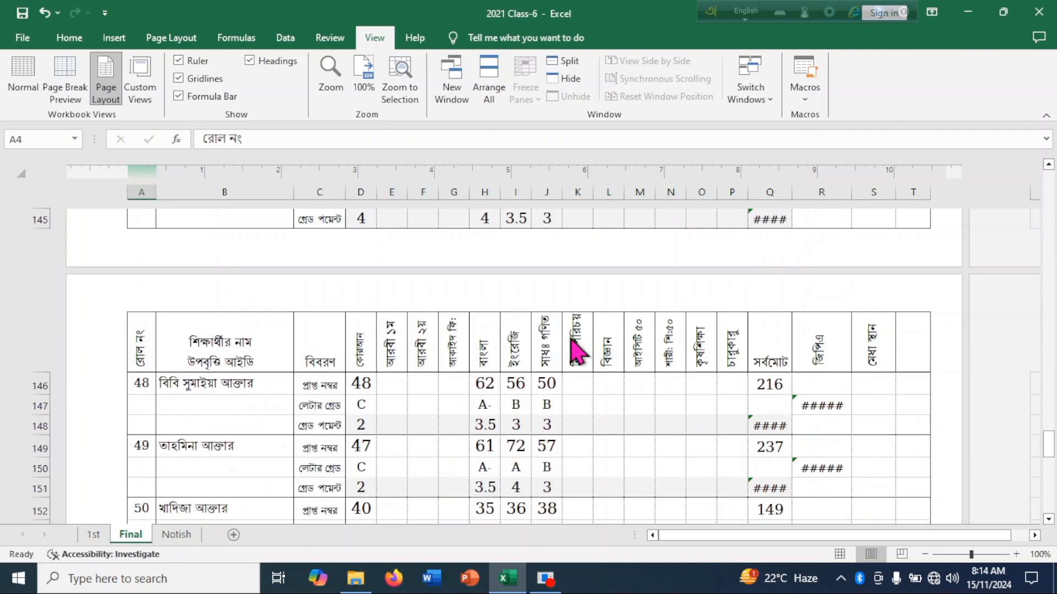
scroll(557, 377, "down", 4)
scroll(474, 342, "up", 3)
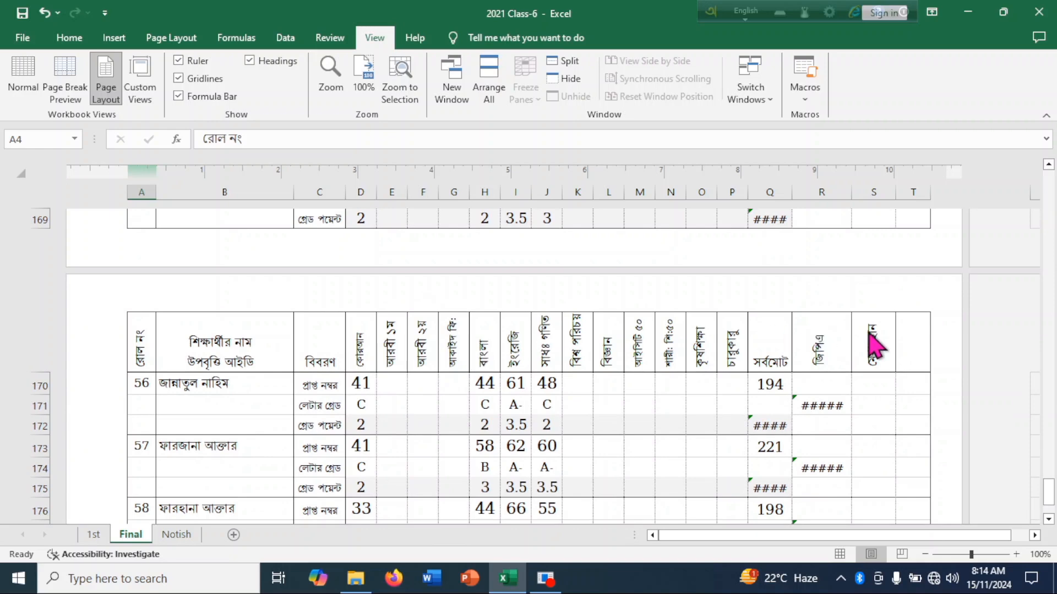
scroll(633, 347, "down", 2)
scroll(633, 349, "up", 2)
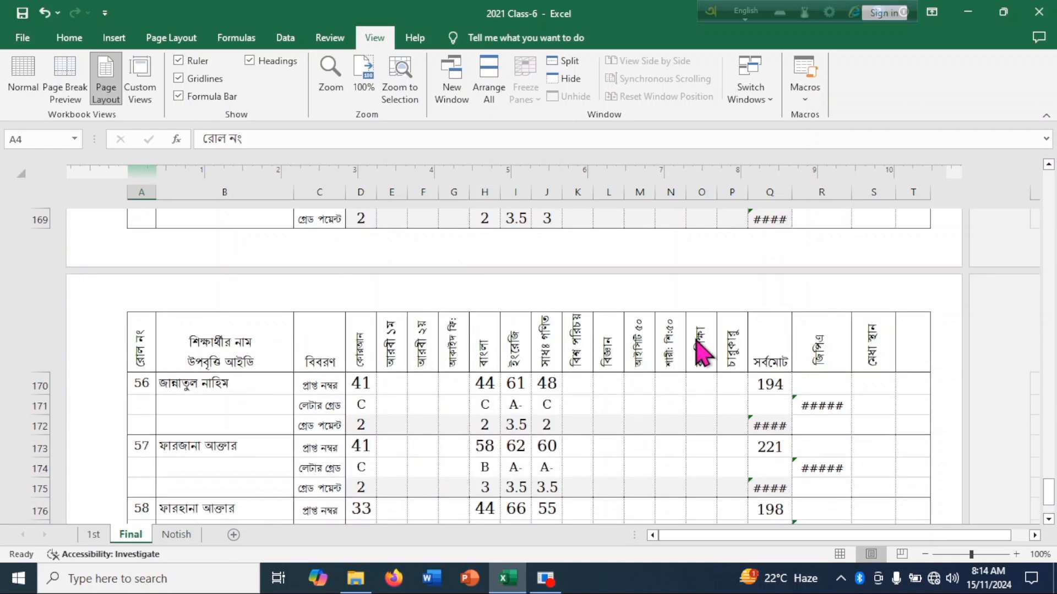
scroll(396, 368, "up", 20)
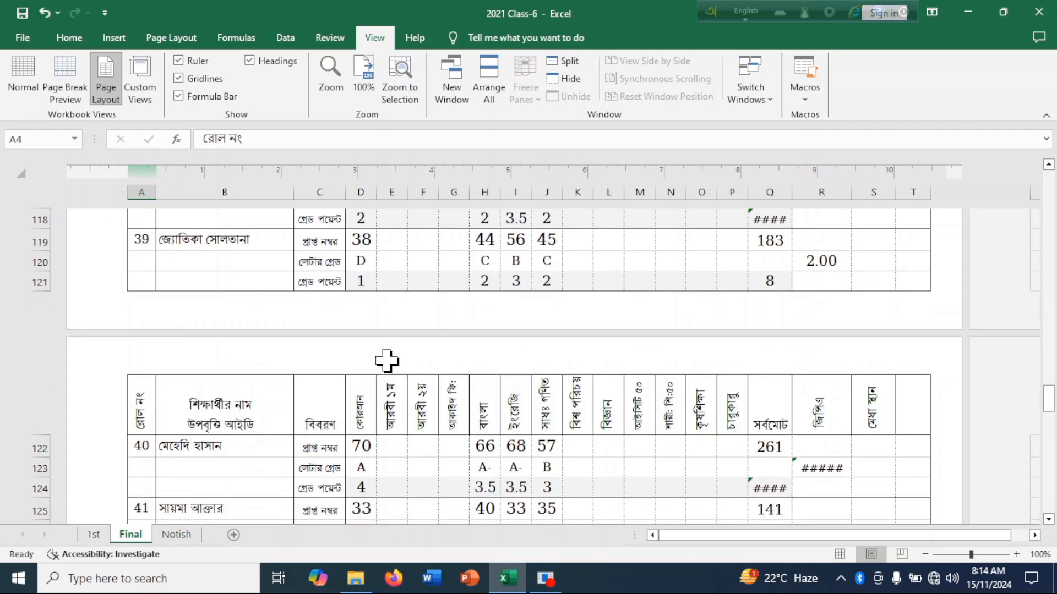
scroll(381, 358, "up", 13)
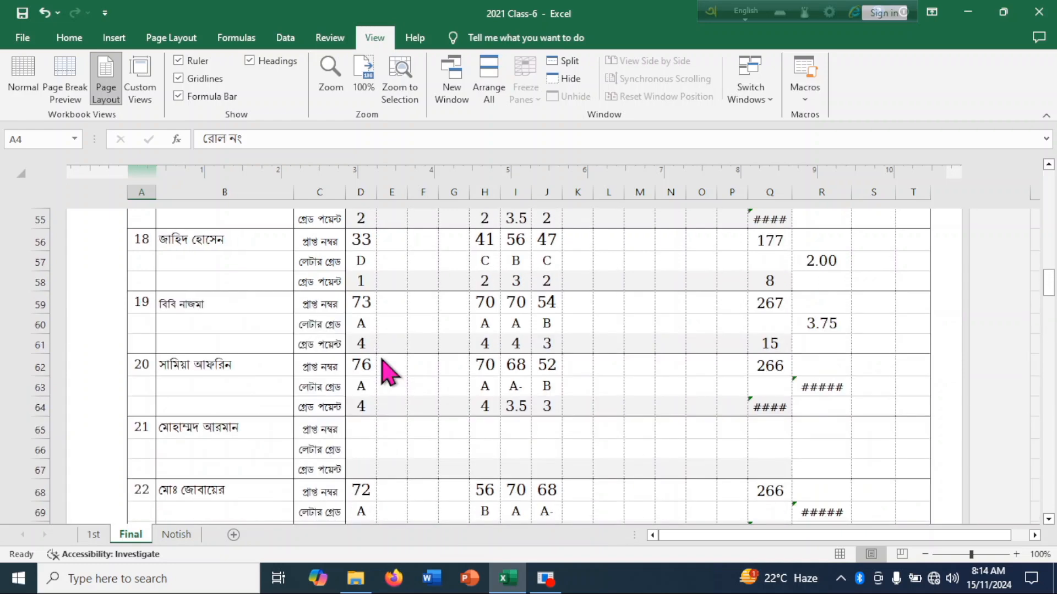
scroll(434, 385, "up", 18)
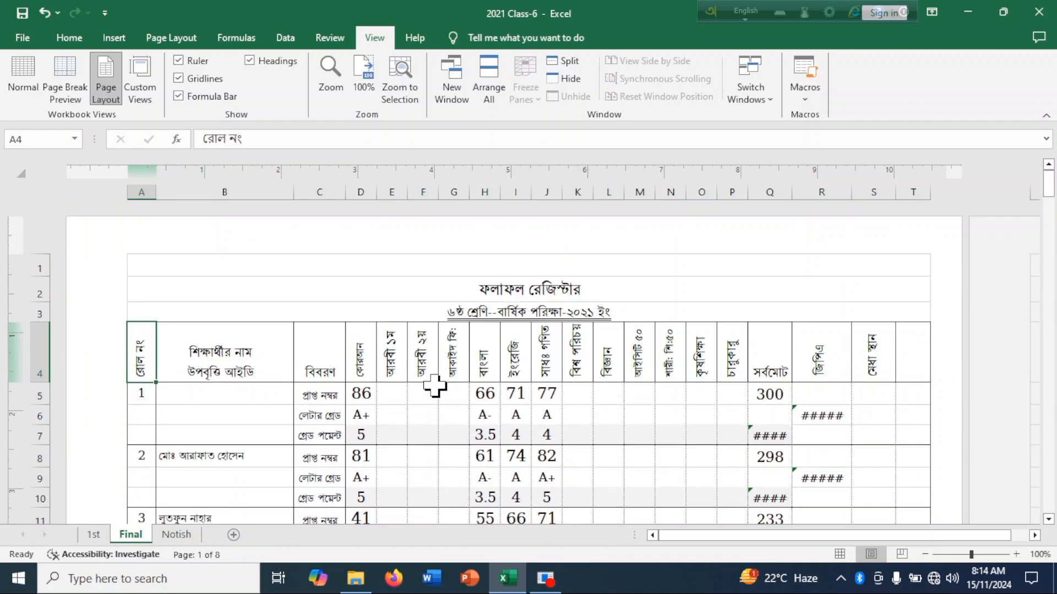
Step: Go through the row 4 headings on the first page and compare them with the top of the second page
left_click(393, 360)
left_click(453, 365)
left_click(515, 370)
left_click(605, 368)
left_click(700, 370)
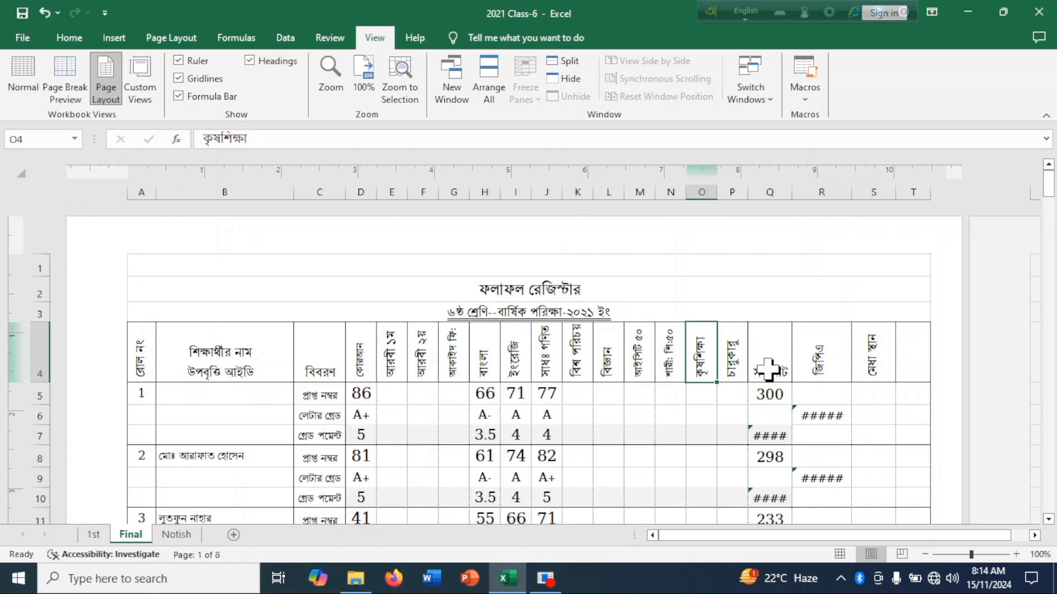
left_click(769, 372)
scroll(660, 398, "down", 2)
scroll(633, 418, "down", 10)
scroll(550, 308, "up", 3)
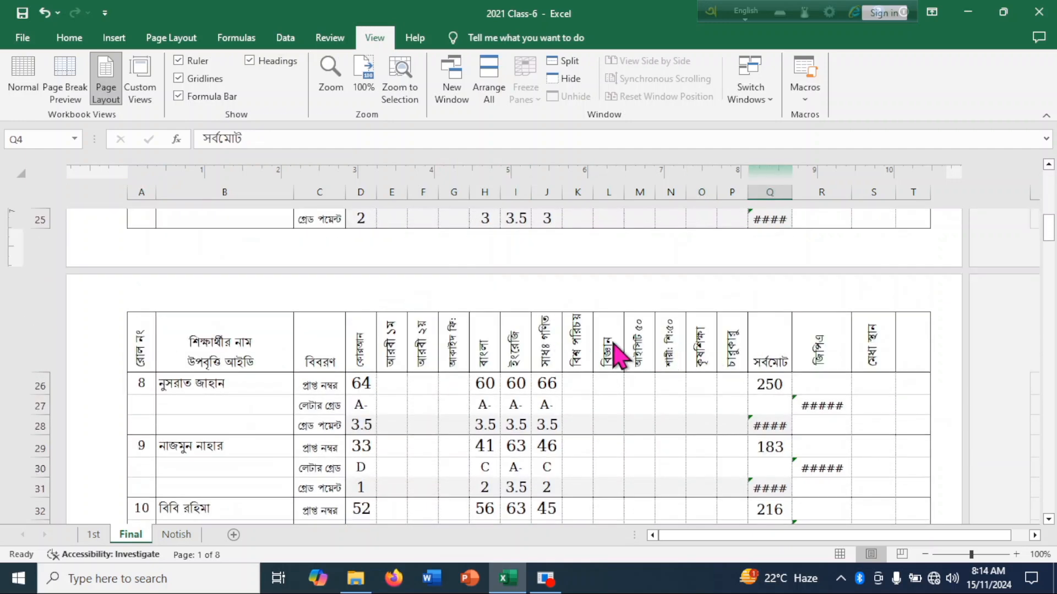
scroll(615, 352, "up", 6)
scroll(616, 352, "up", 3)
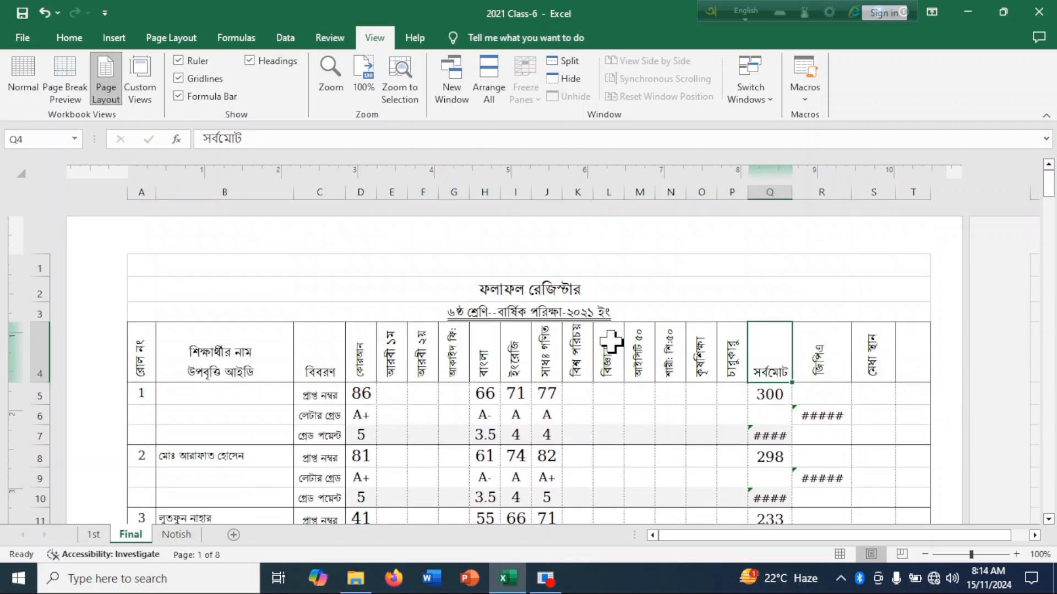
Step: Examine several subject and GPA headings in row 4 and the register title in row 2 on the first page
left_click(483, 347)
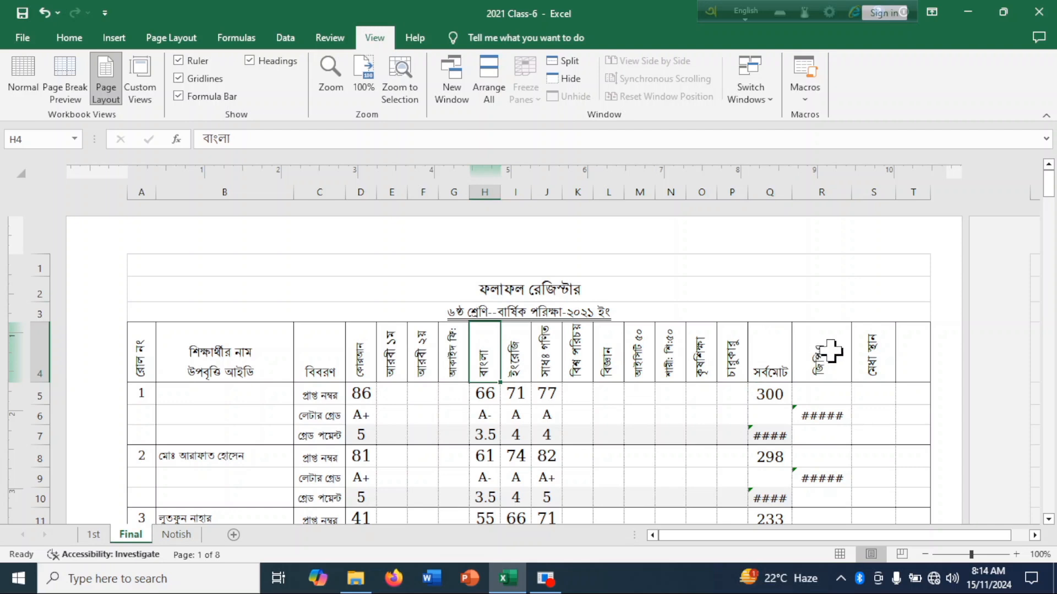
left_click(830, 351)
left_click(537, 350)
left_click(518, 350)
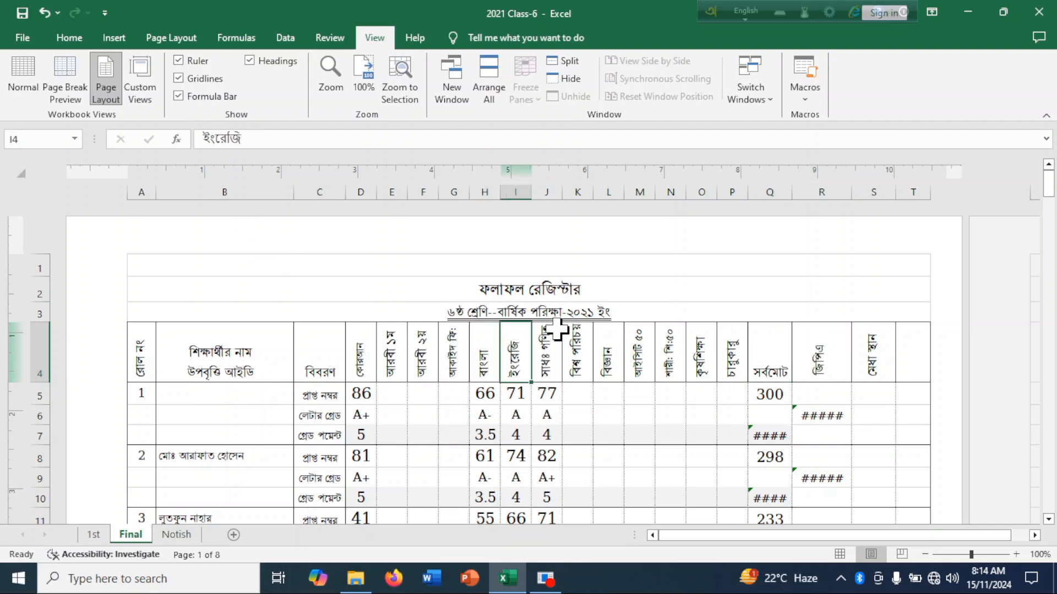
left_click(381, 280)
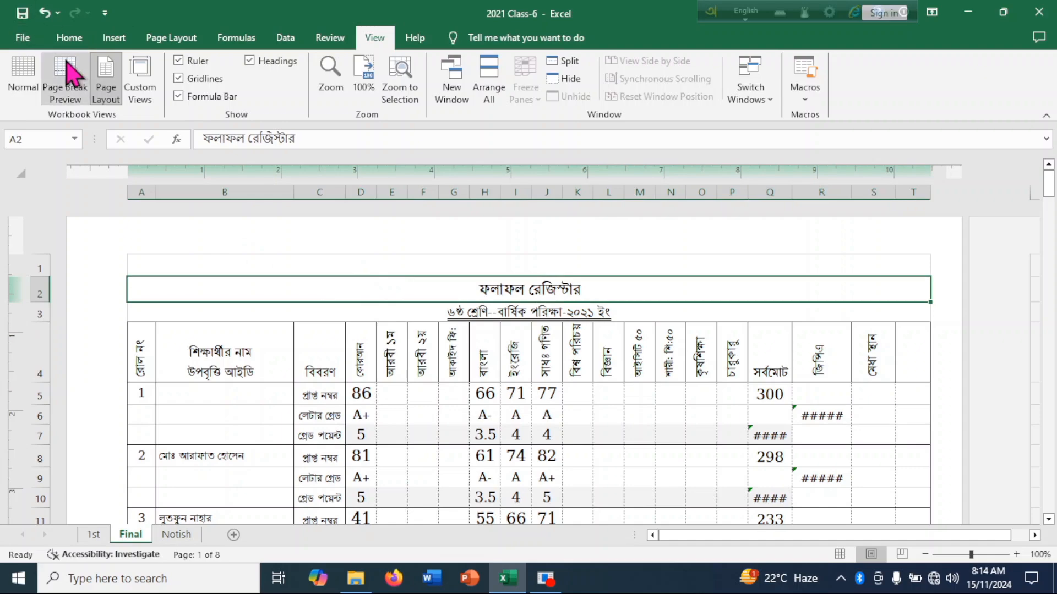
Step: Switch the Final sheet back to Normal view and look over the student rows and their page breaks
left_click(23, 69)
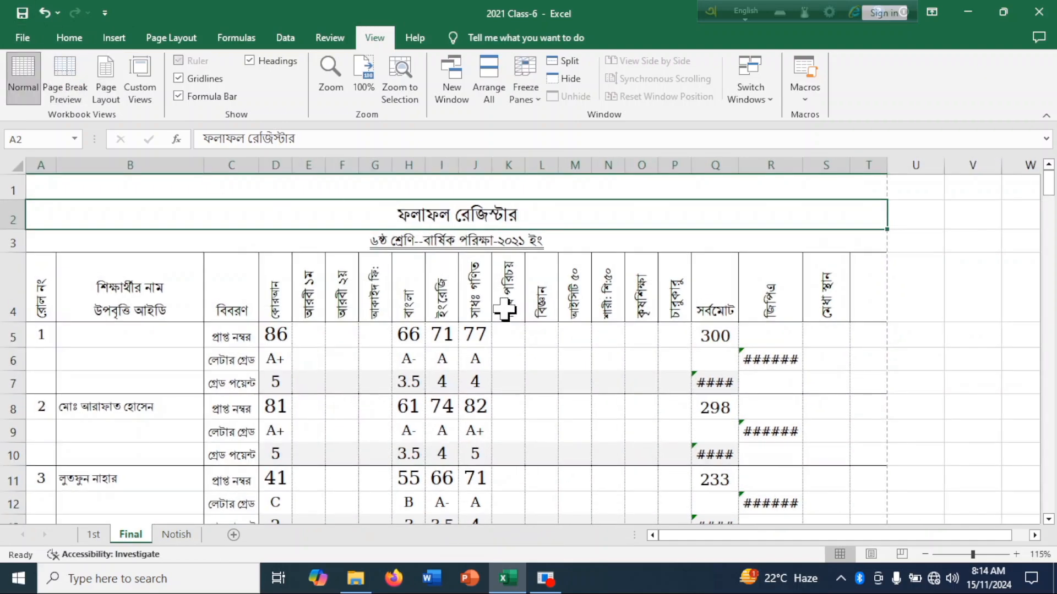
scroll(539, 361, "down", 20)
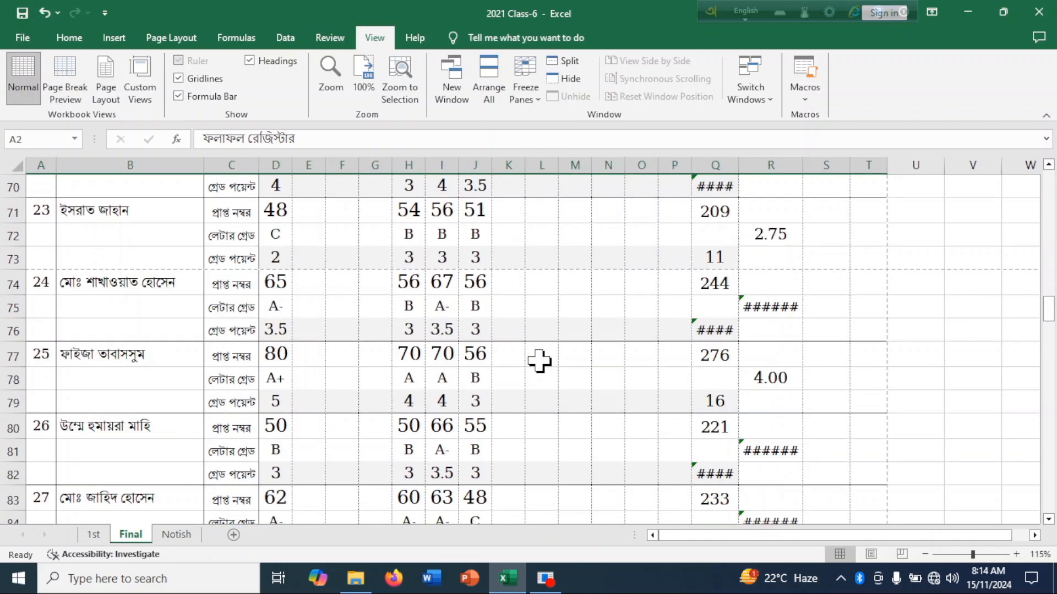
scroll(539, 361, "up", 20)
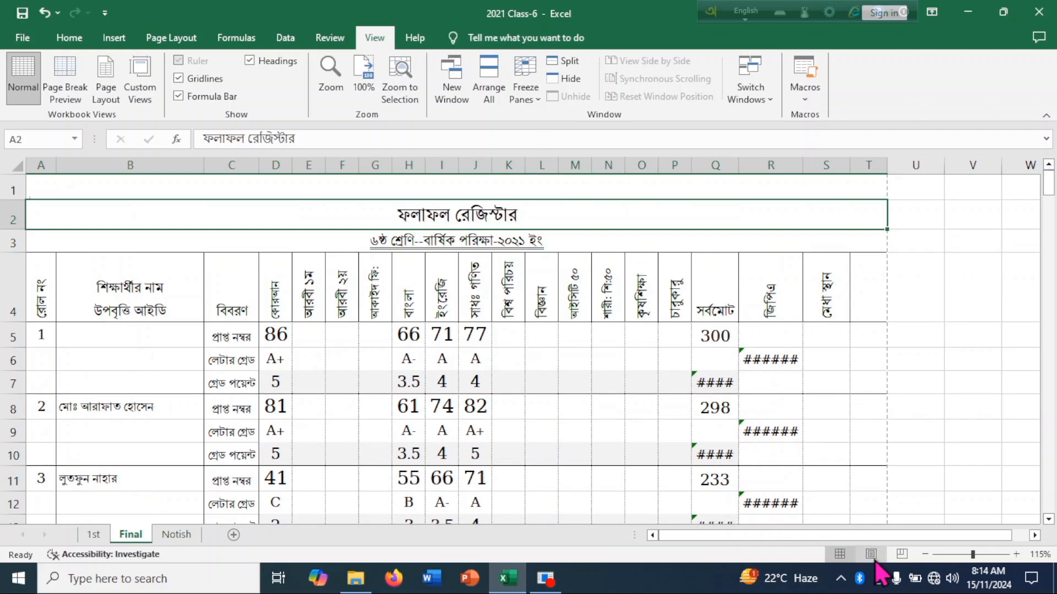
Step: Return the Final sheet to Page Layout view and examine the tops of the second and third pages for the row 4 headings
left_click(871, 554)
scroll(537, 380, "down", 9)
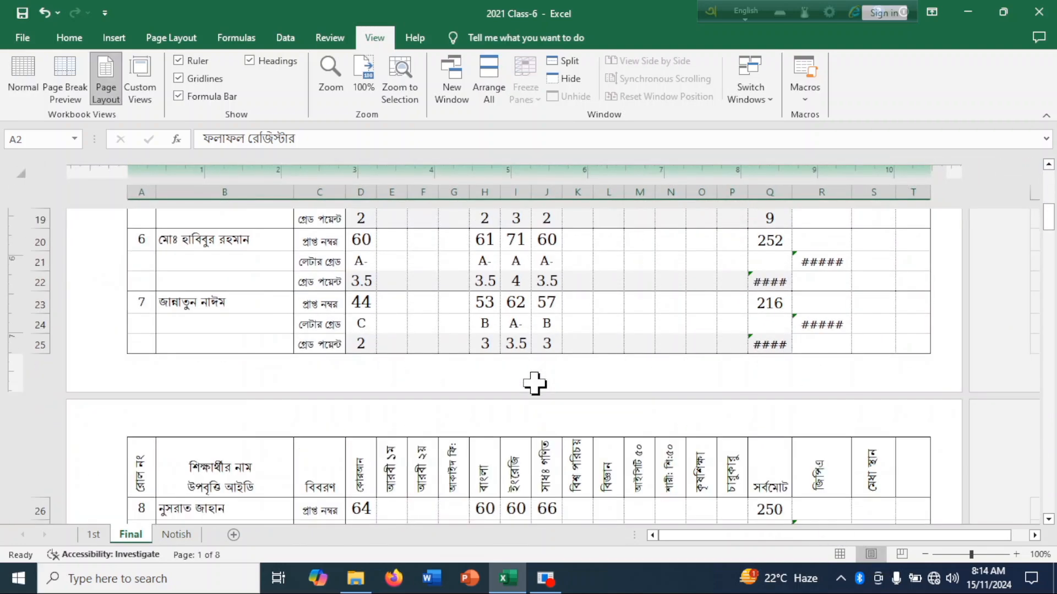
scroll(529, 340, "up", 3)
scroll(528, 339, "down", 10)
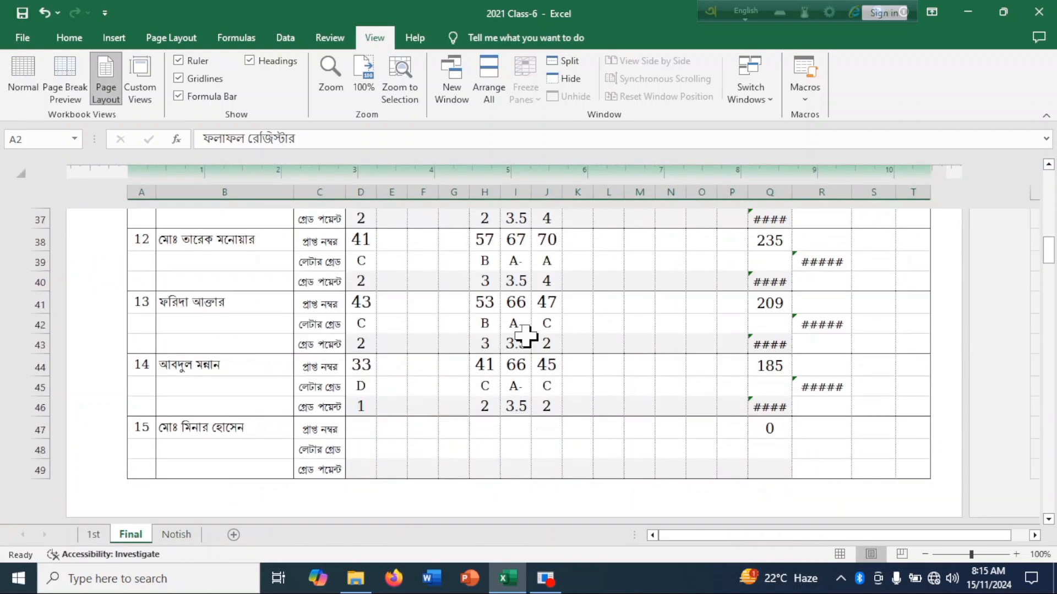
scroll(592, 344, "up", 3)
scroll(600, 357, "down", 1)
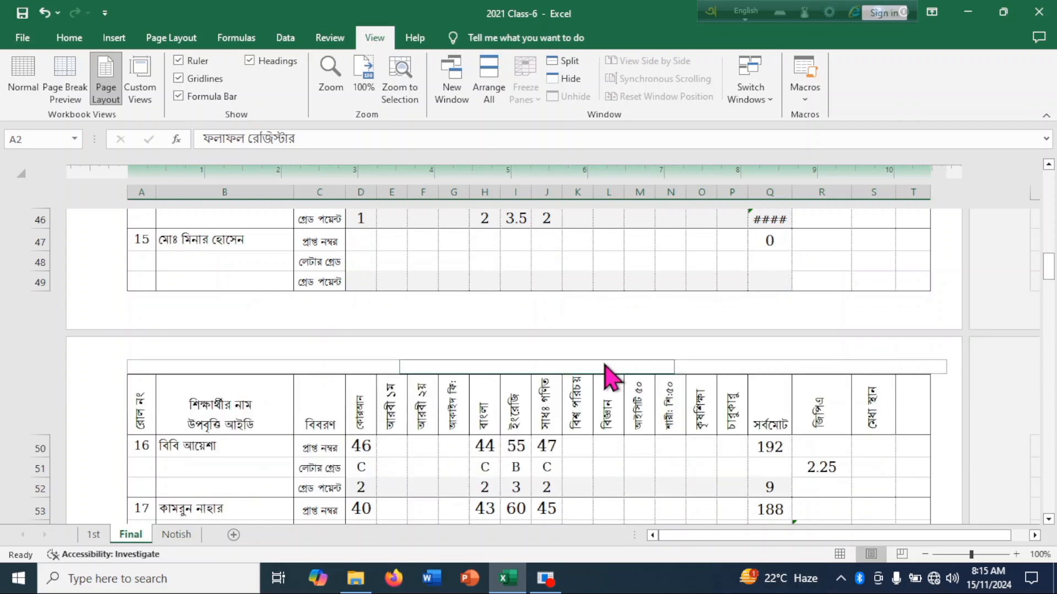
left_click(581, 475)
scroll(520, 418, "up", 15)
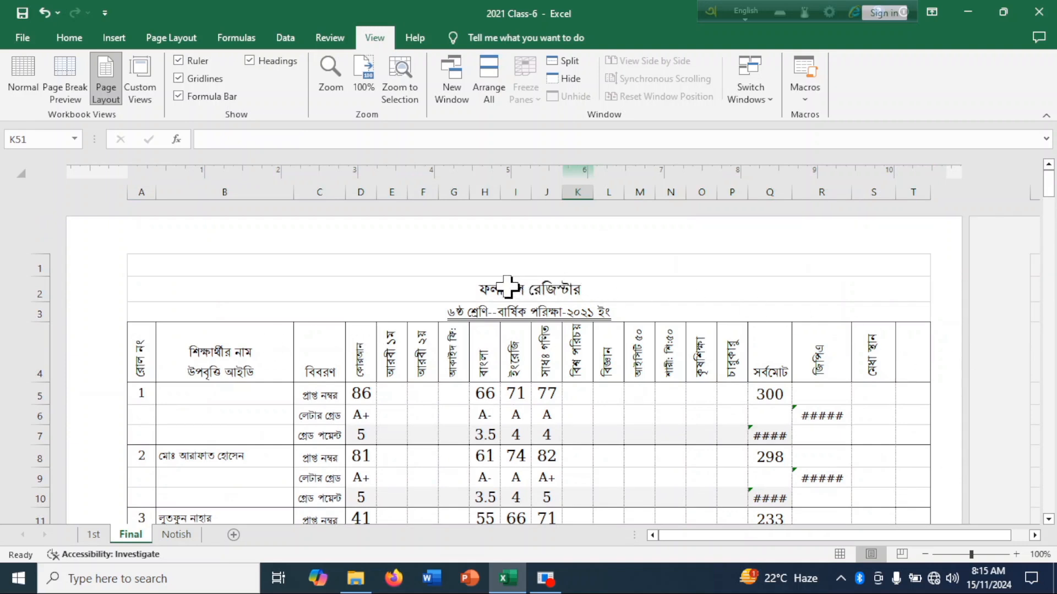
Step: Select the title and heading block A2:T4 and check its first cell A2 and last cell T4
left_click_drag(508, 286, 513, 337)
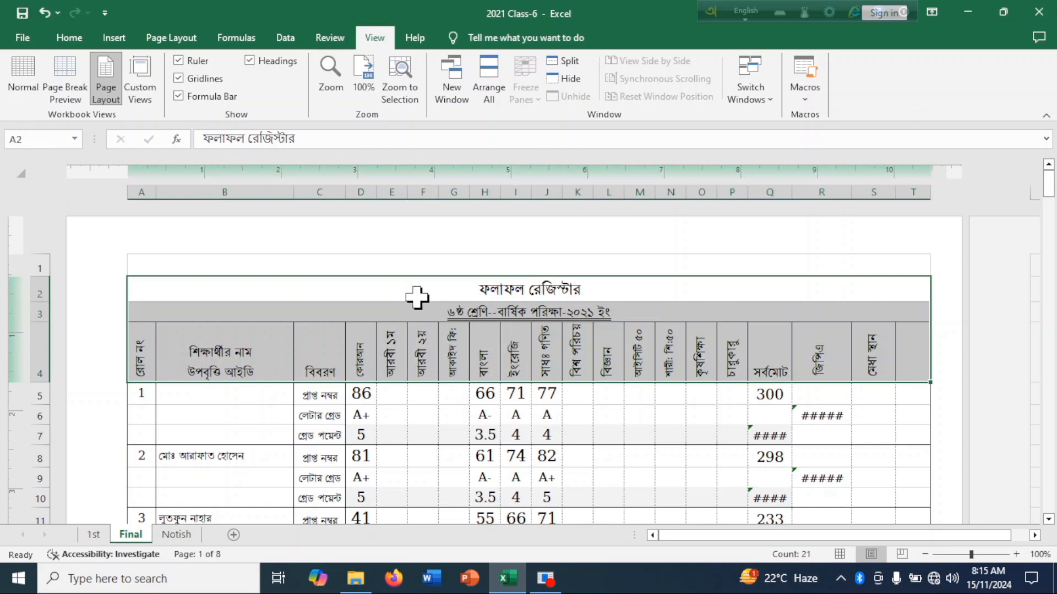
left_click(368, 285)
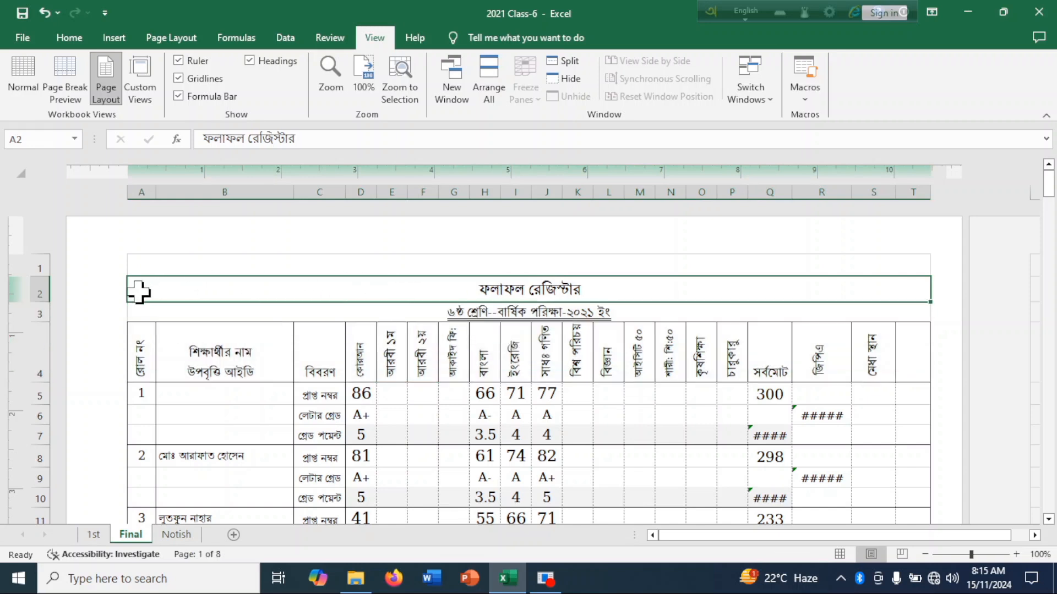
left_click(914, 361)
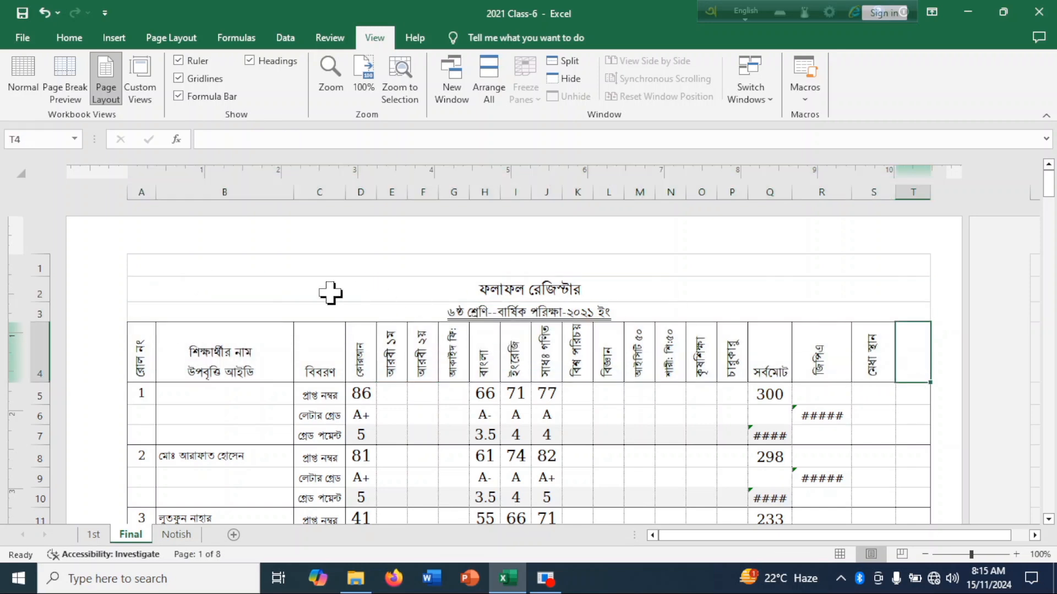
Step: Enter "school" in the empty title row above the register title, cell A1
left_click(515, 270)
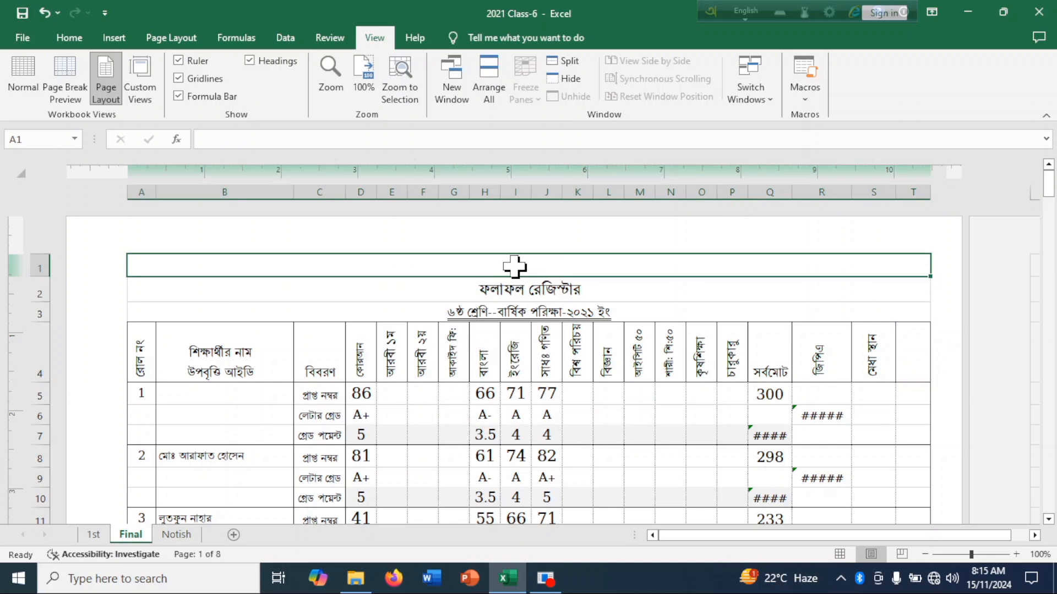
type("school")
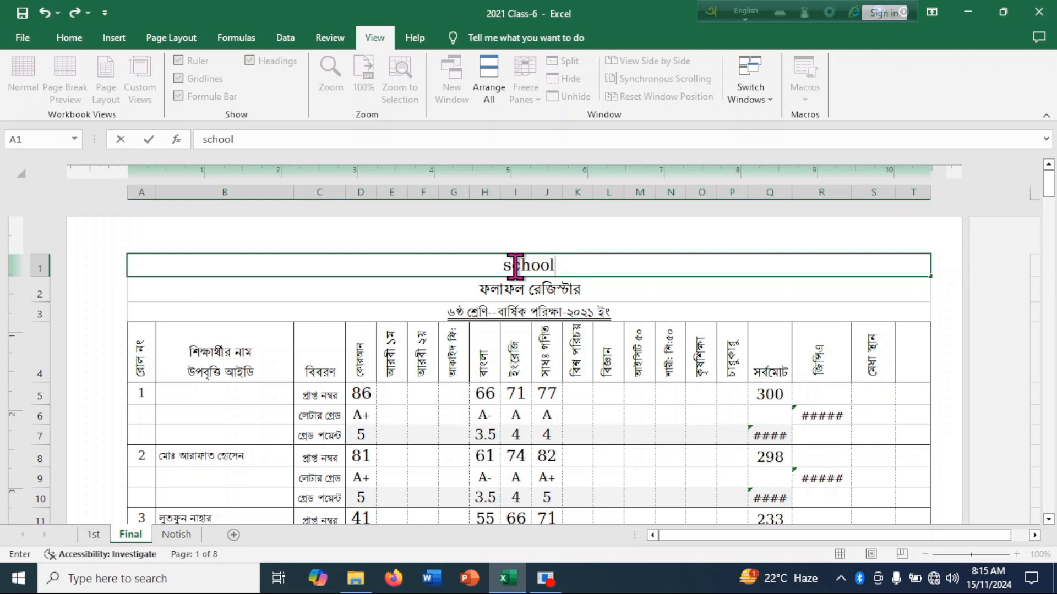
key("Return")
key("Return")
Step: Select all title and heading rows from A1 to T4 and check the references of the block's first and last cells
left_click_drag(465, 266, 478, 350)
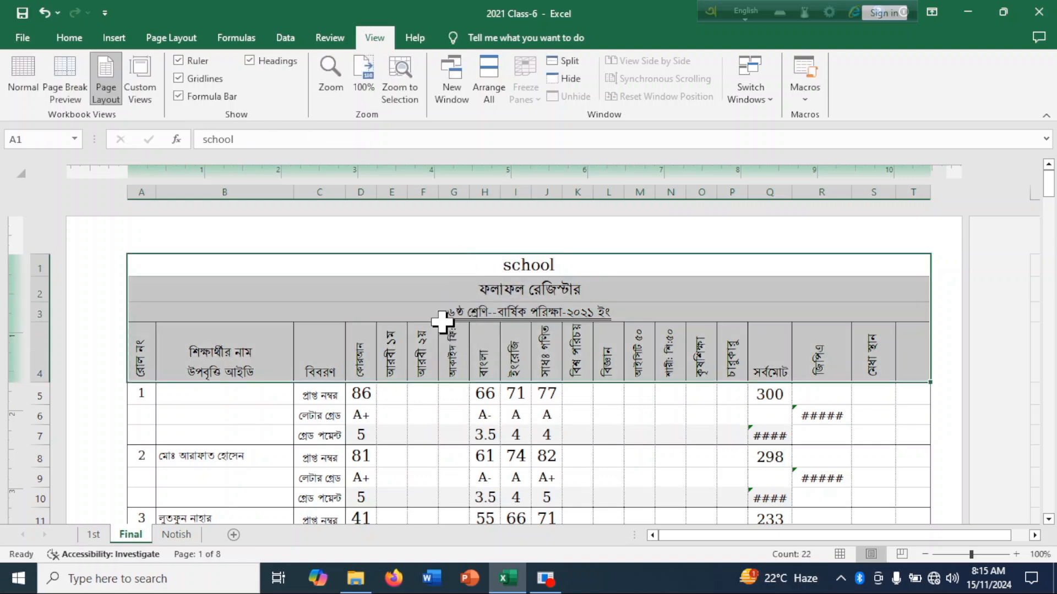
left_click(146, 267)
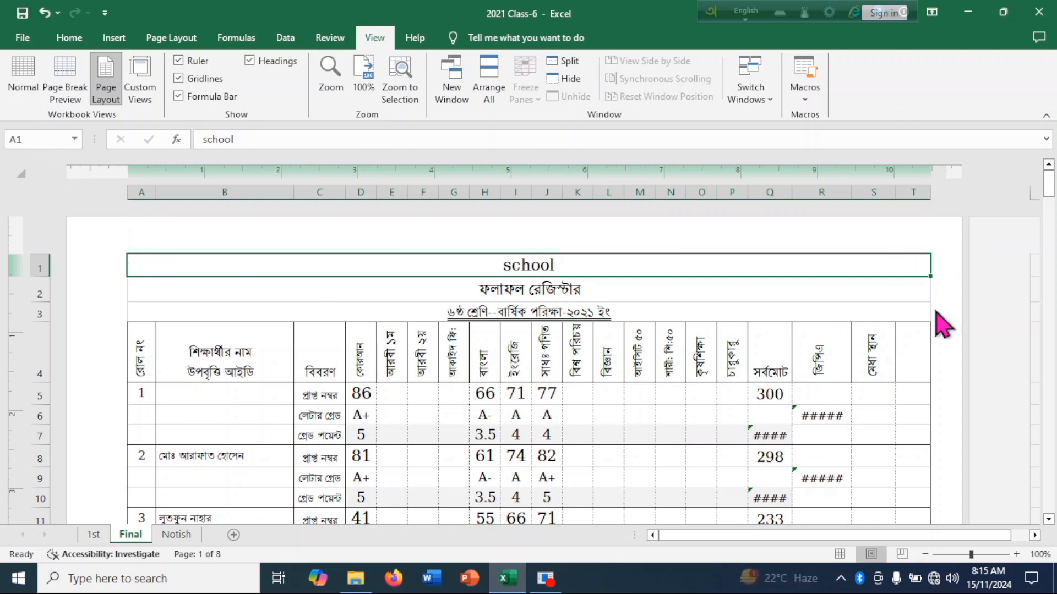
left_click(915, 361)
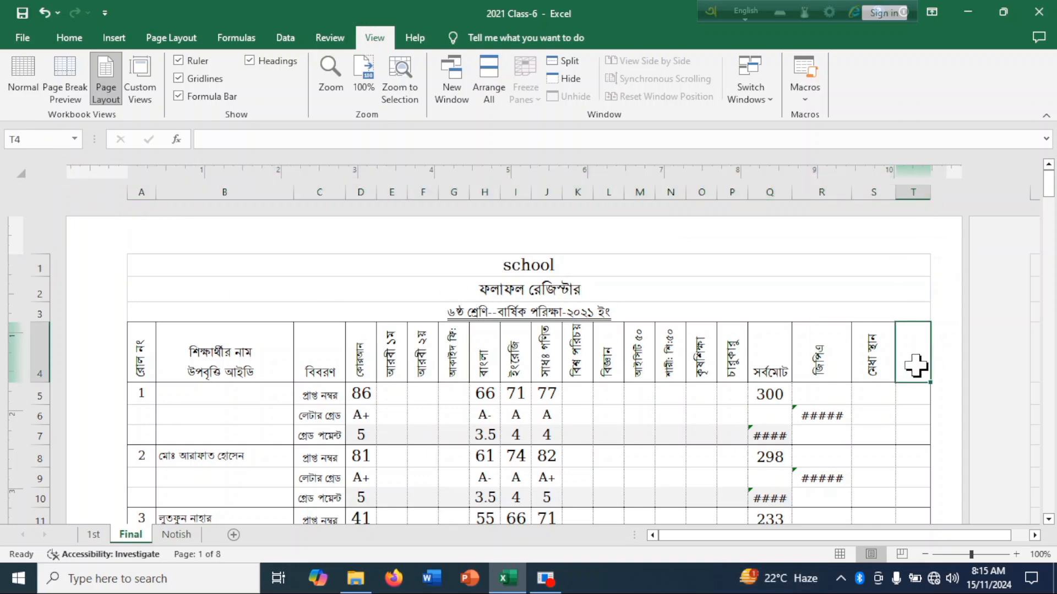
left_click(138, 263)
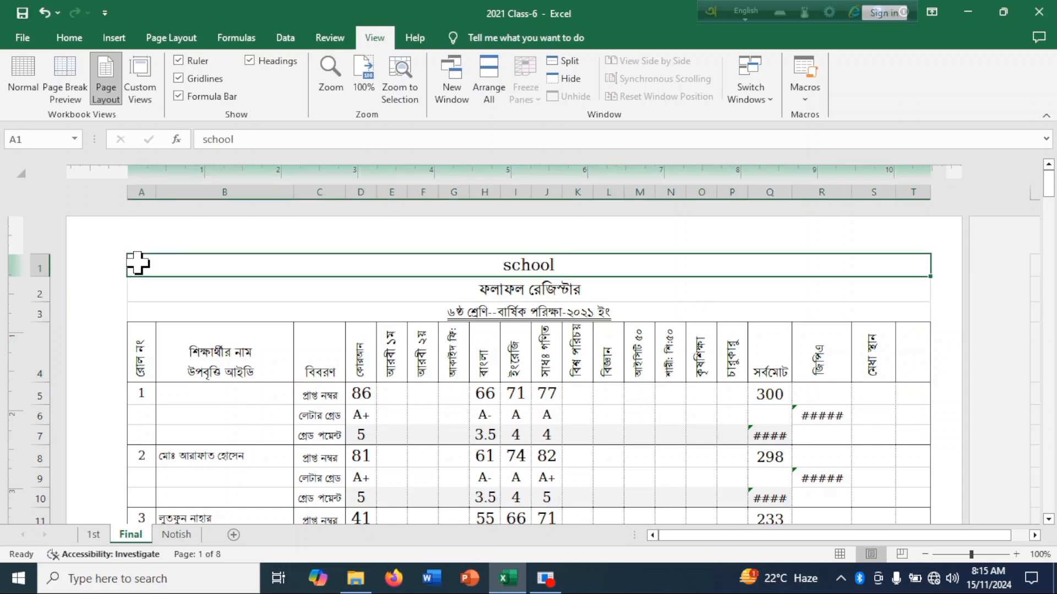
left_click(908, 358)
left_click(151, 271)
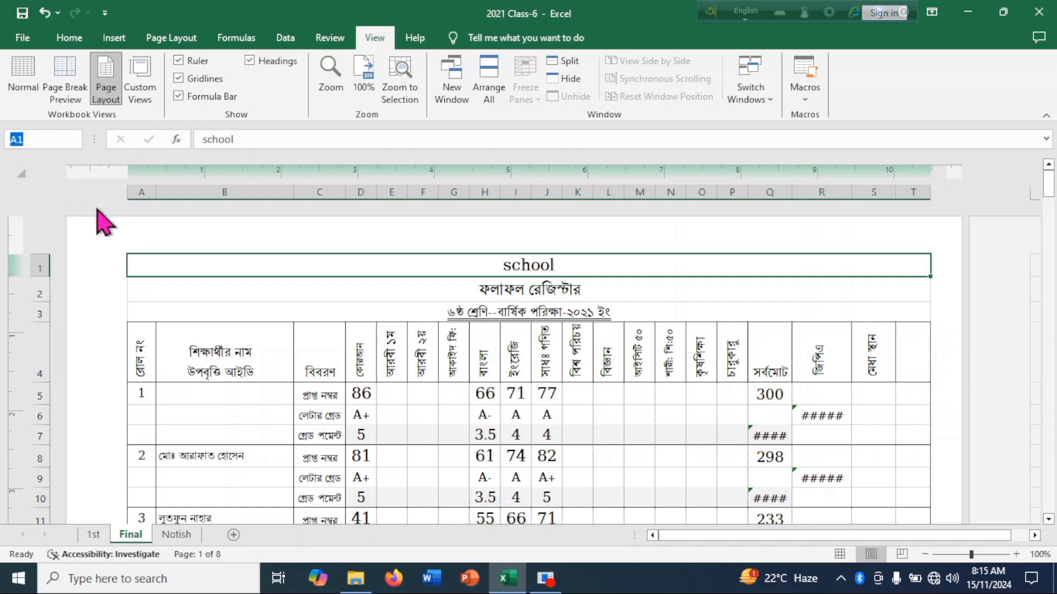
left_click(922, 359)
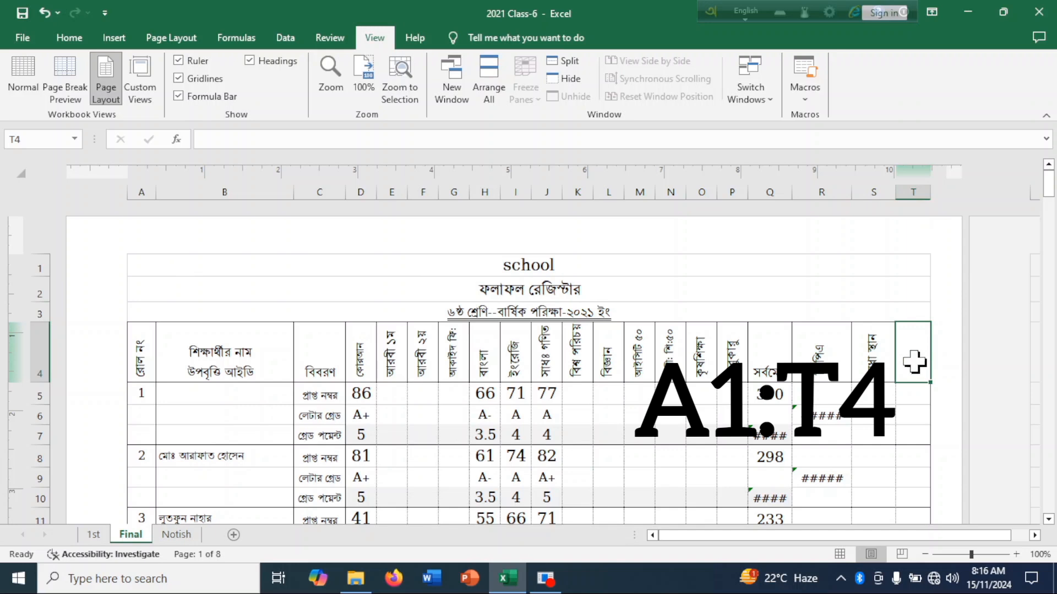
Step: Set the print title rows to repeat at top to a1:t4 in the page setup of the Final sheet
left_click(172, 38)
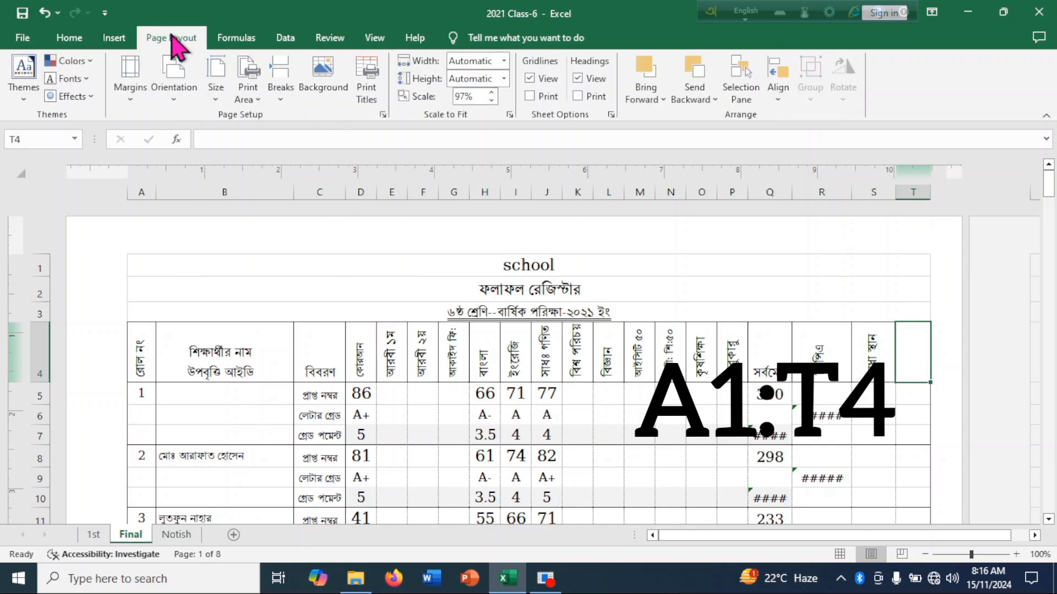
left_click(383, 115)
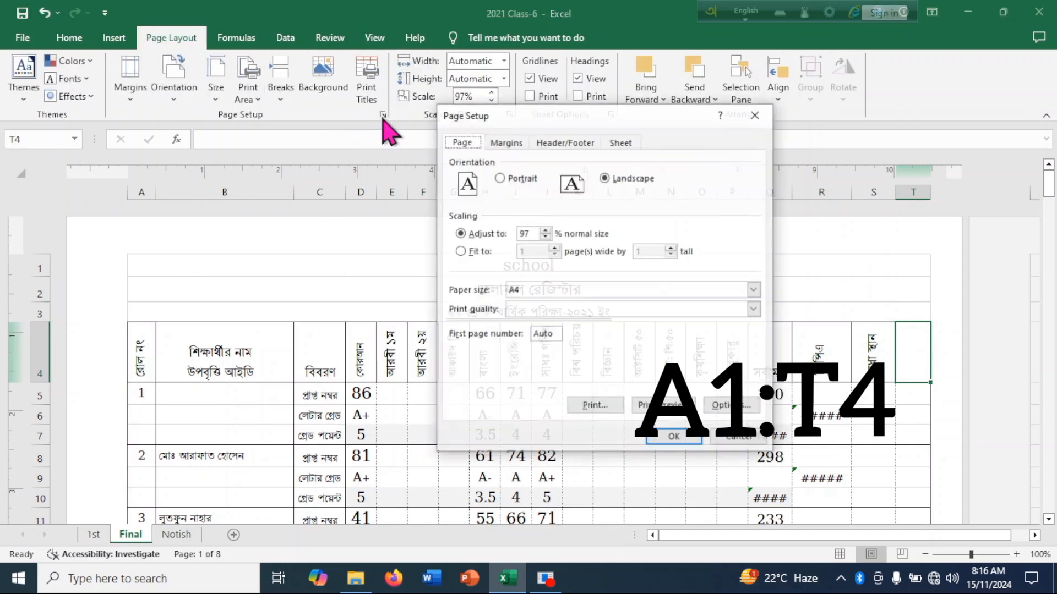
left_click(756, 115)
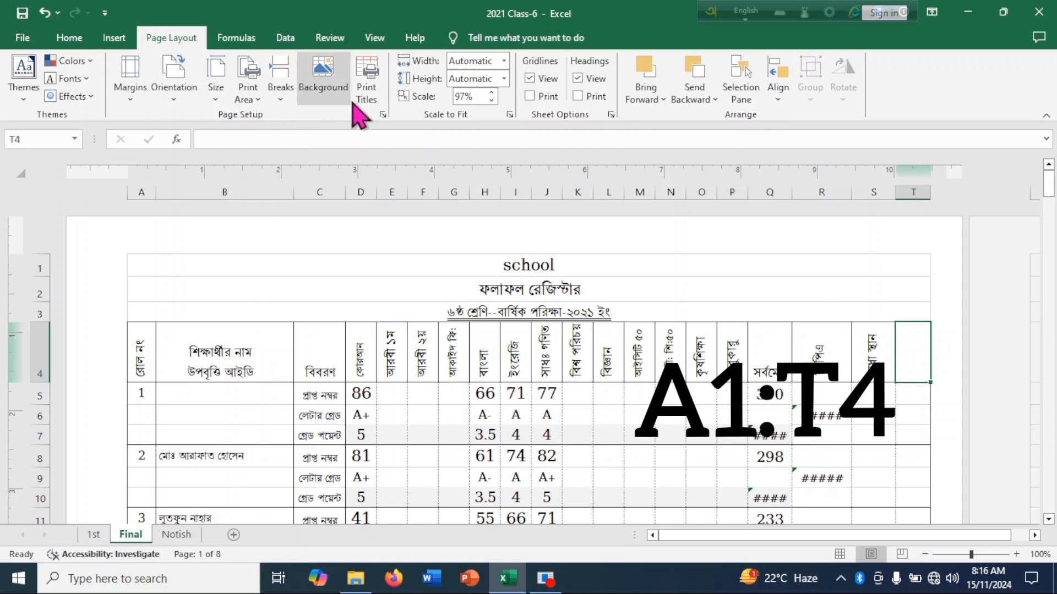
left_click(368, 93)
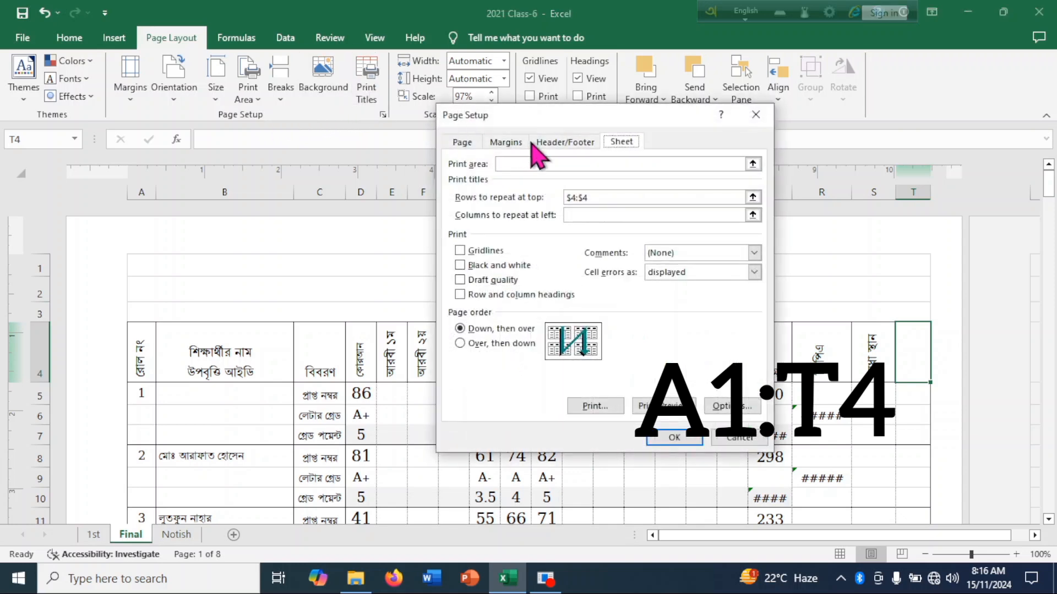
left_click(599, 199)
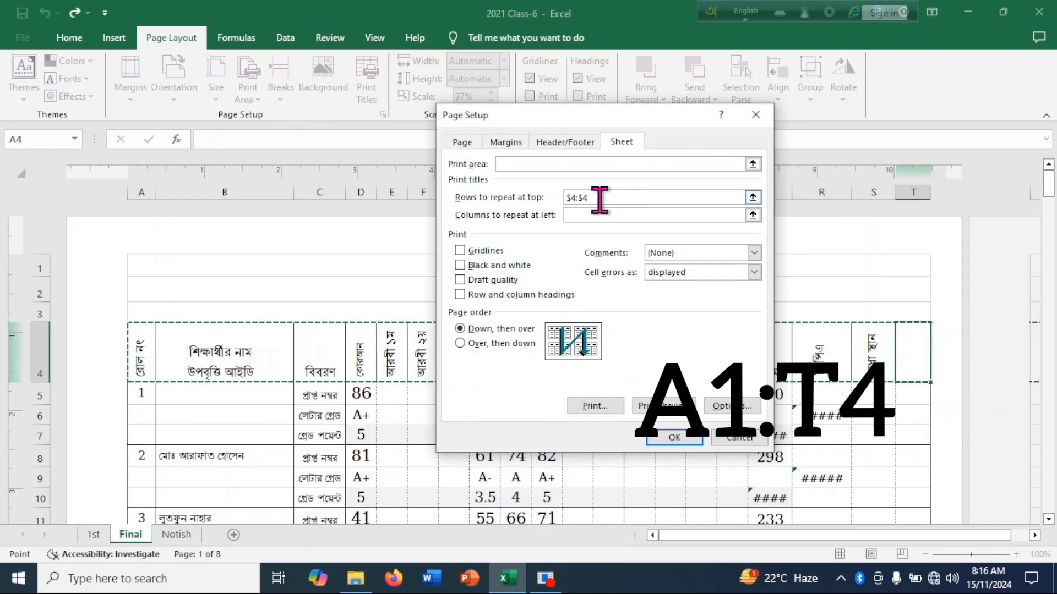
key("BackSpace")
key("BackSpace")
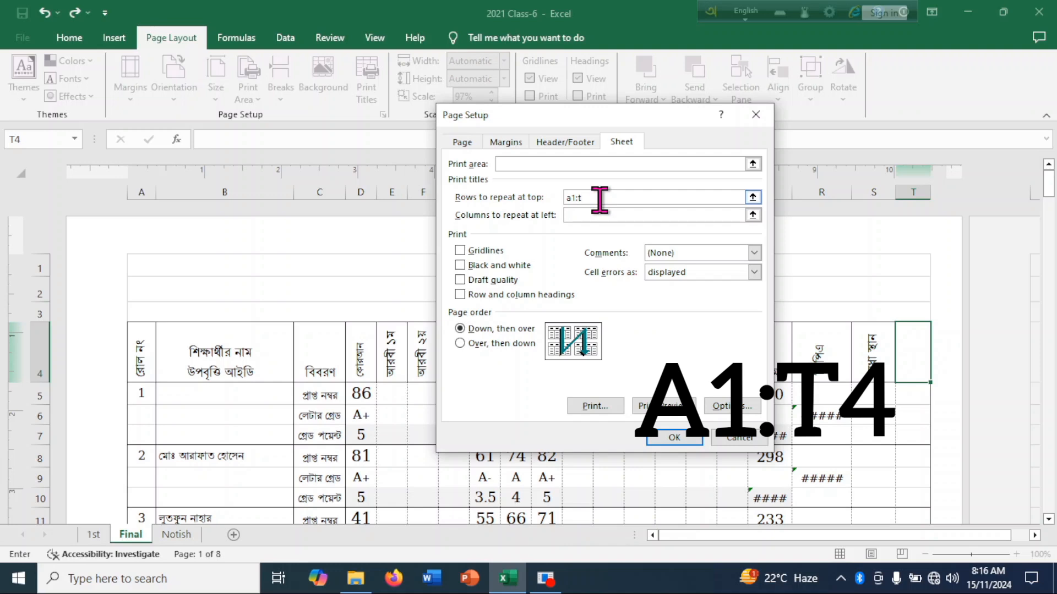
type("4")
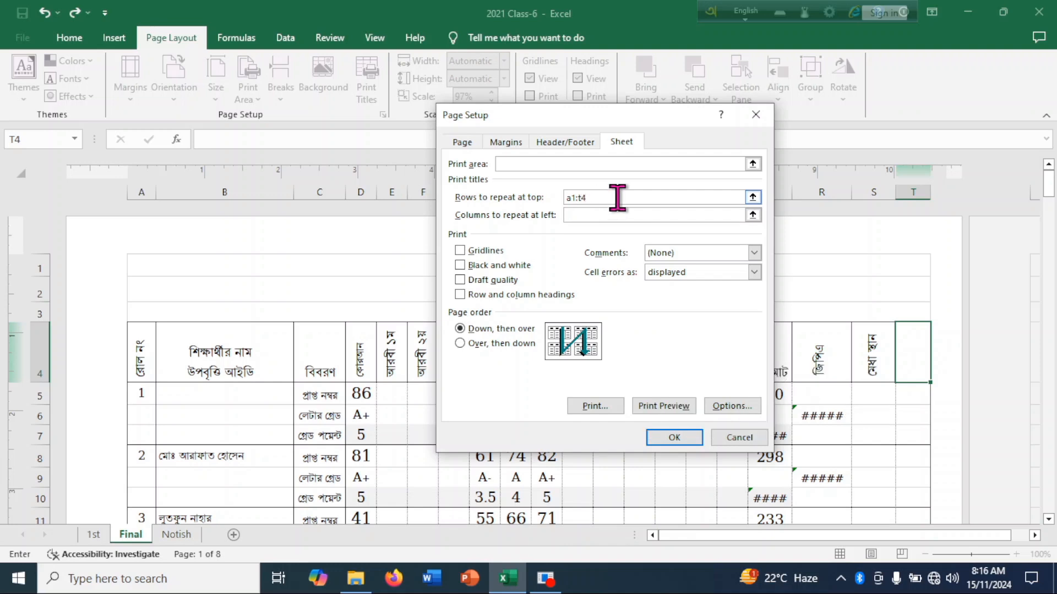
left_click(671, 439)
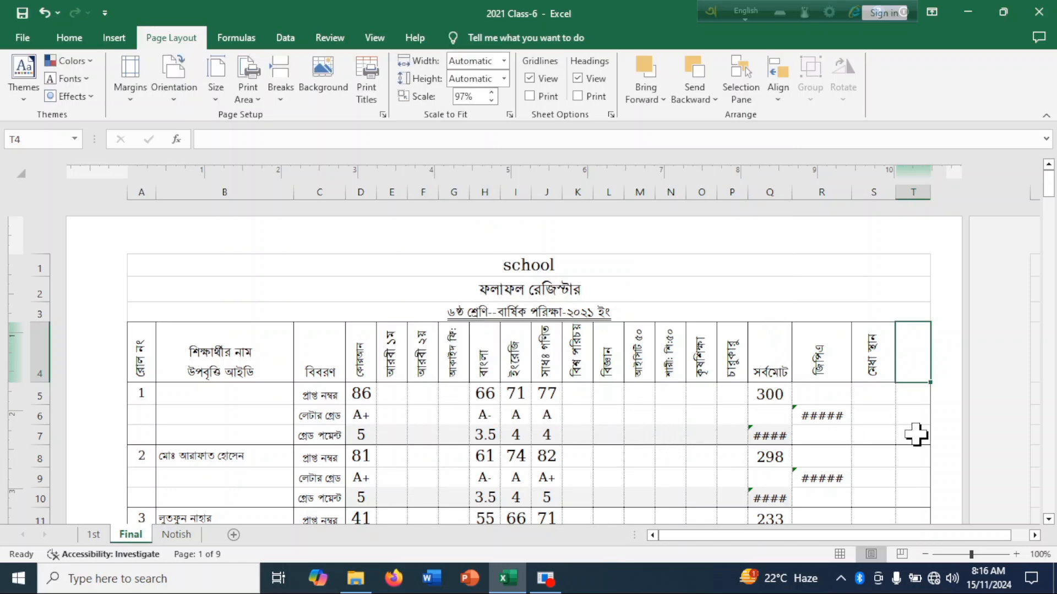
Step: Check the following pages for the repeated school name, register title, exam line and column headings, and return to the first page
left_click(458, 270)
scroll(511, 387, "down", 8)
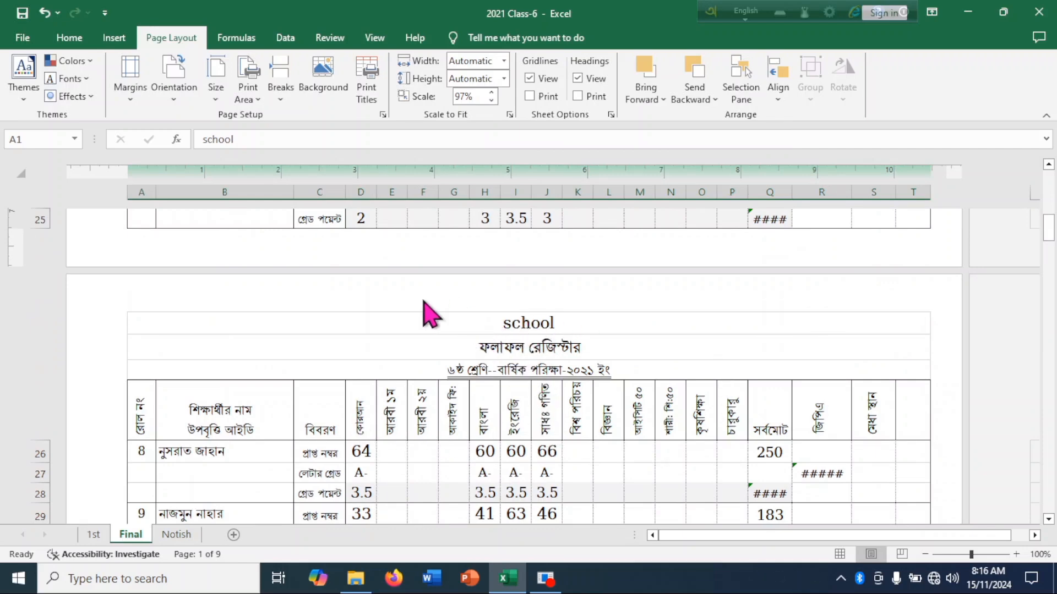
scroll(514, 365, "down", 1)
scroll(524, 412, "up", 2)
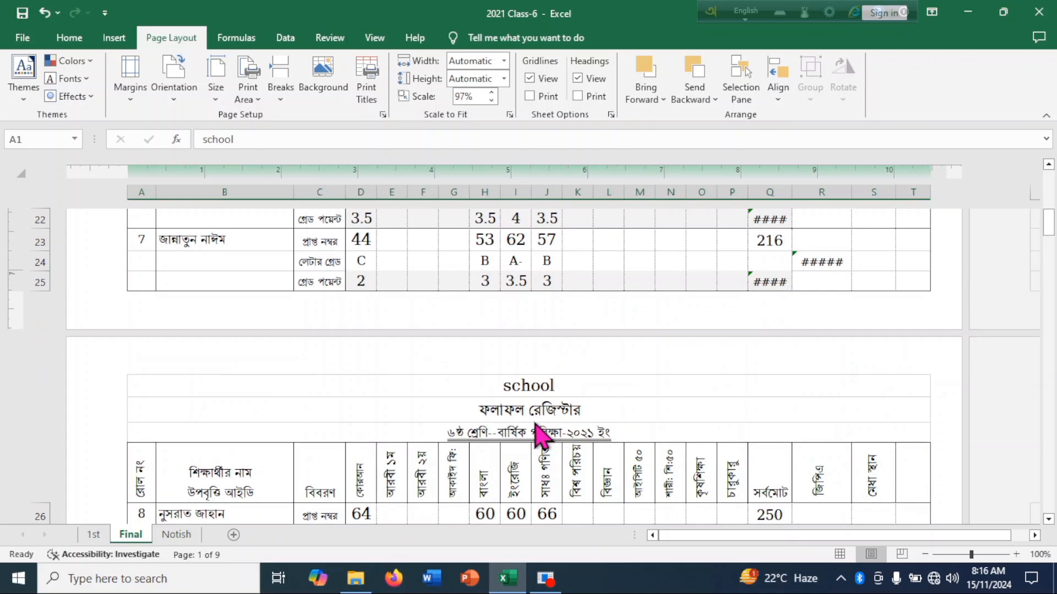
scroll(658, 407, "down", 5)
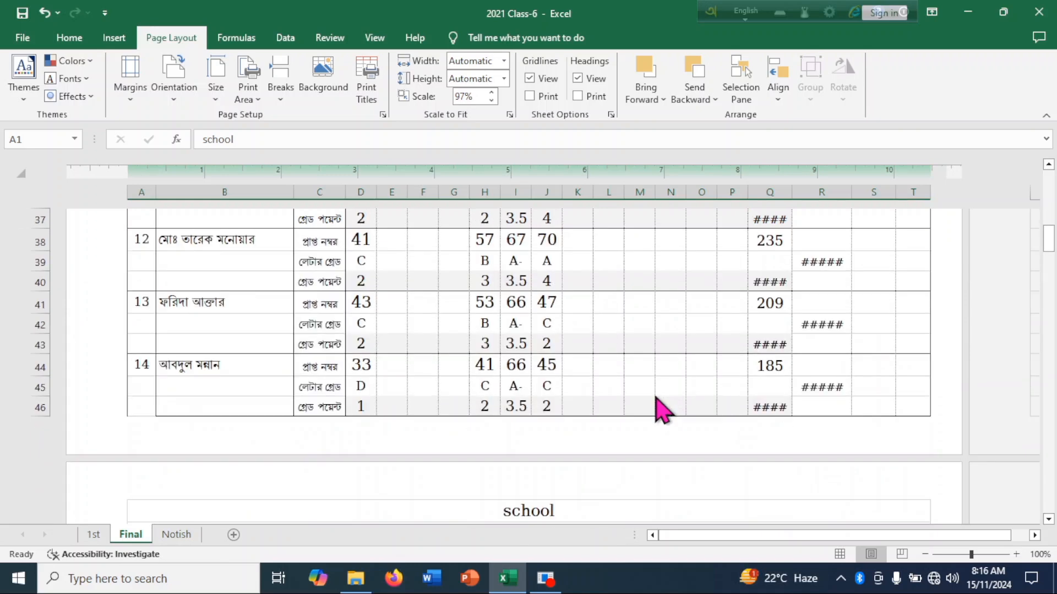
scroll(658, 408, "down", 15)
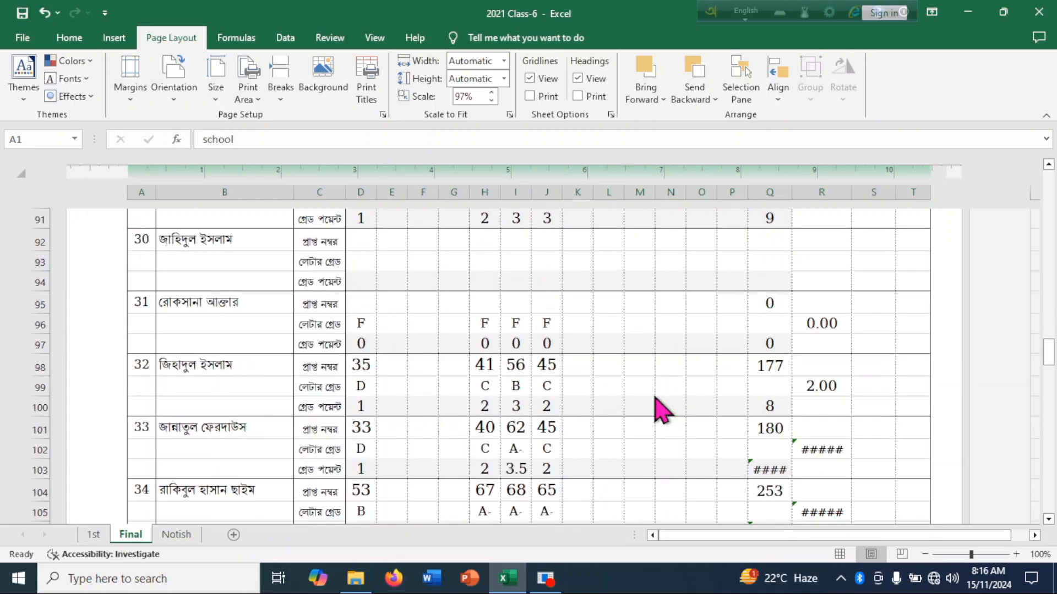
scroll(537, 345, "up", 2)
scroll(771, 429, "up", 6)
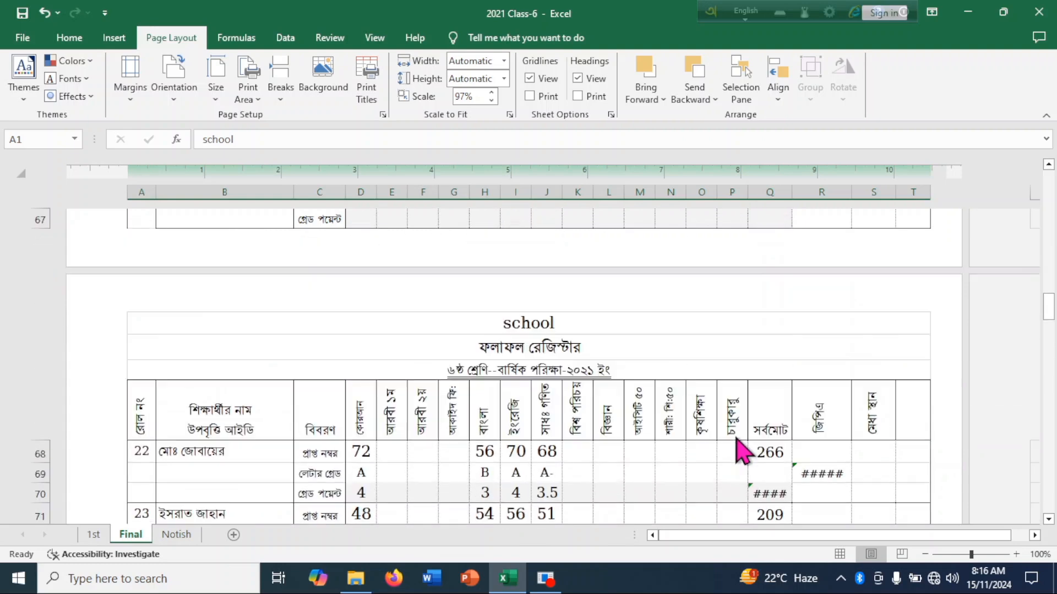
scroll(732, 440, "up", 15)
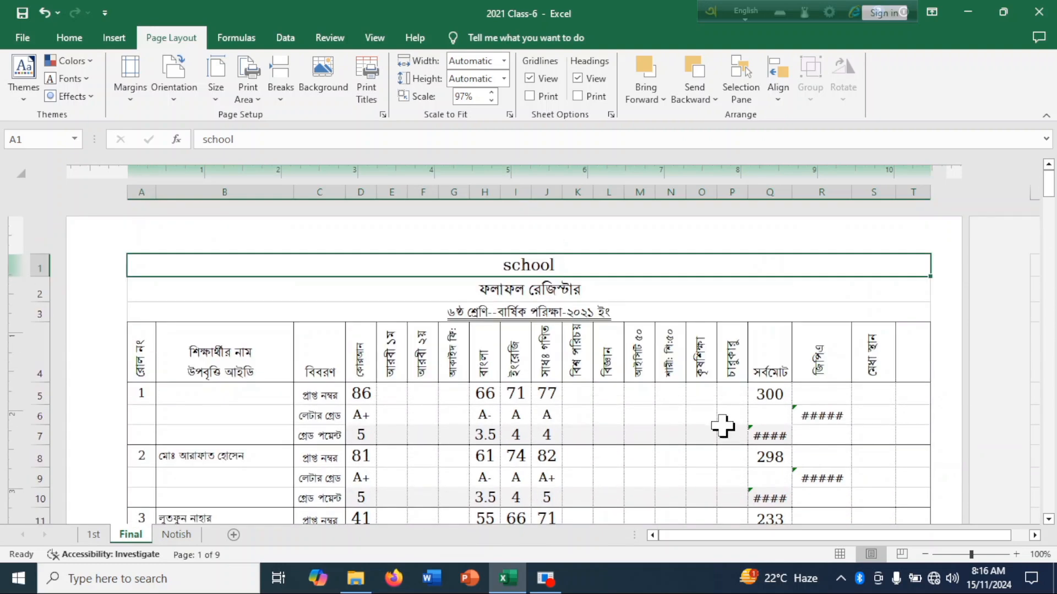
Step: Clear the rows to repeat at top in the page setup and check the top of the second page
left_click(382, 114)
left_click(630, 145)
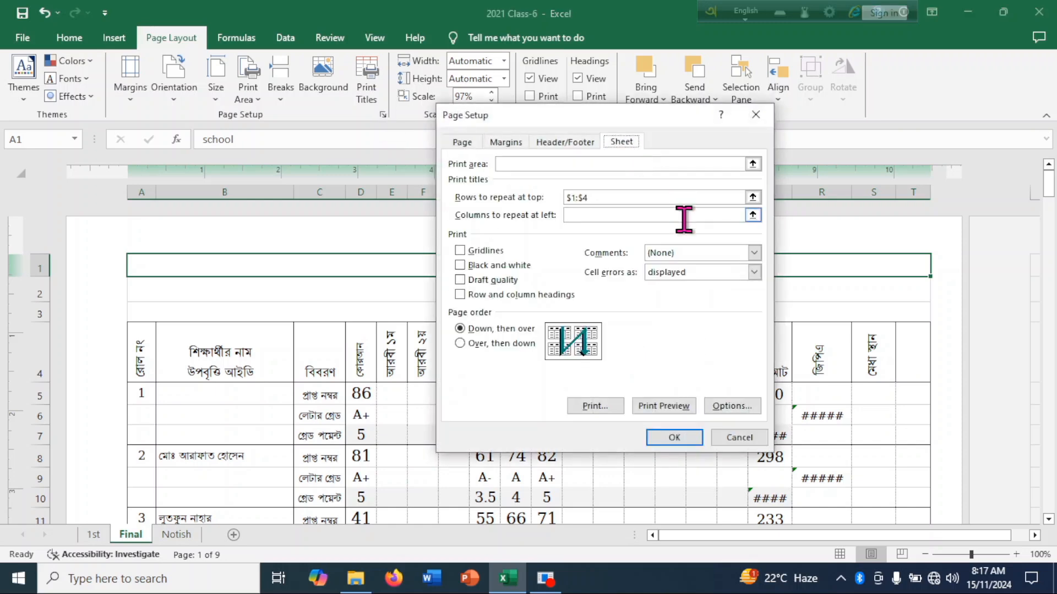
left_click(604, 197)
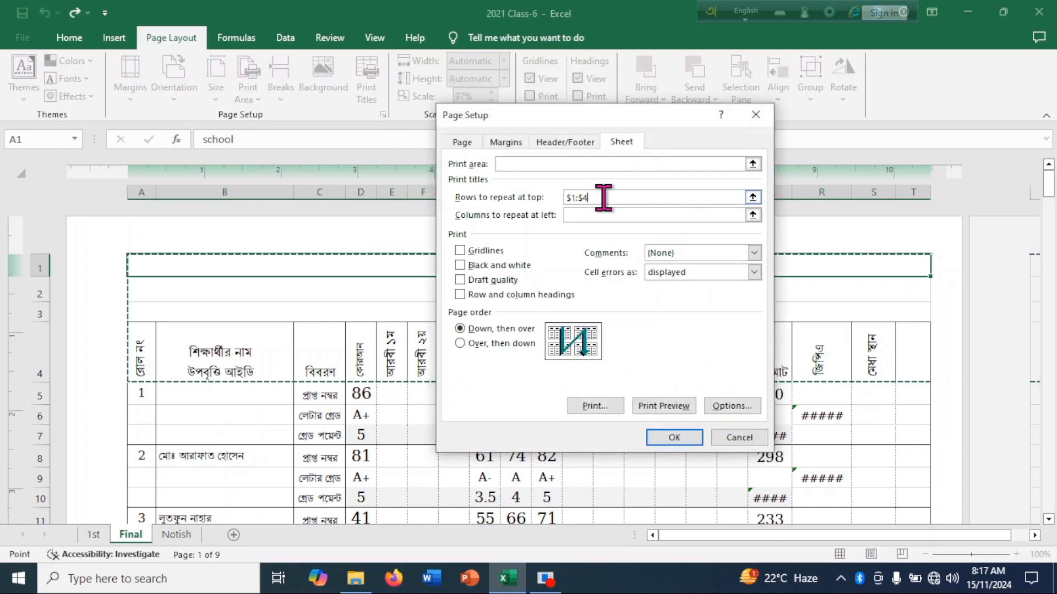
key("BackSpace")
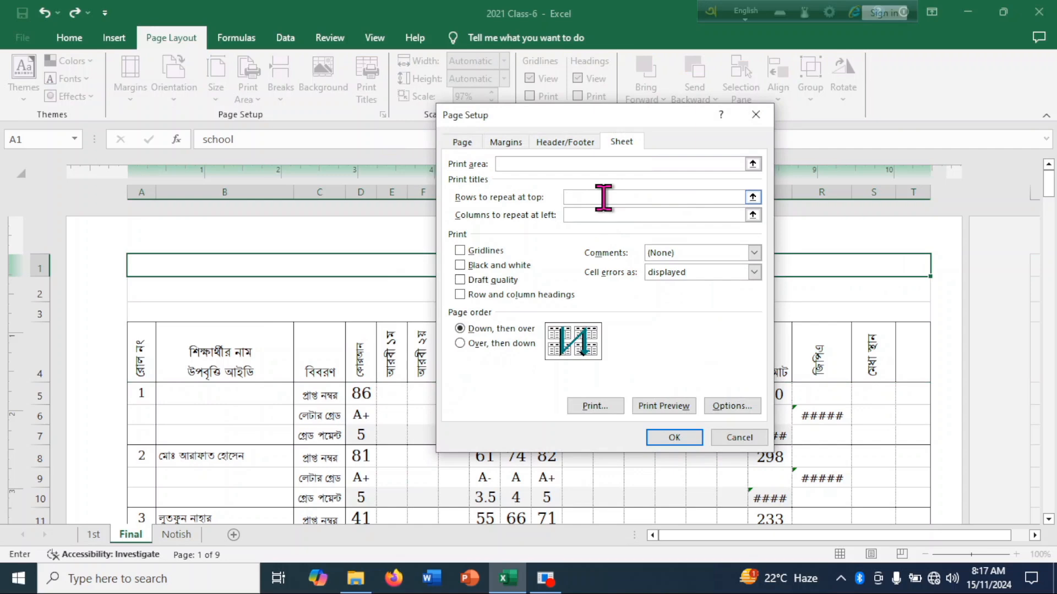
left_click(675, 436)
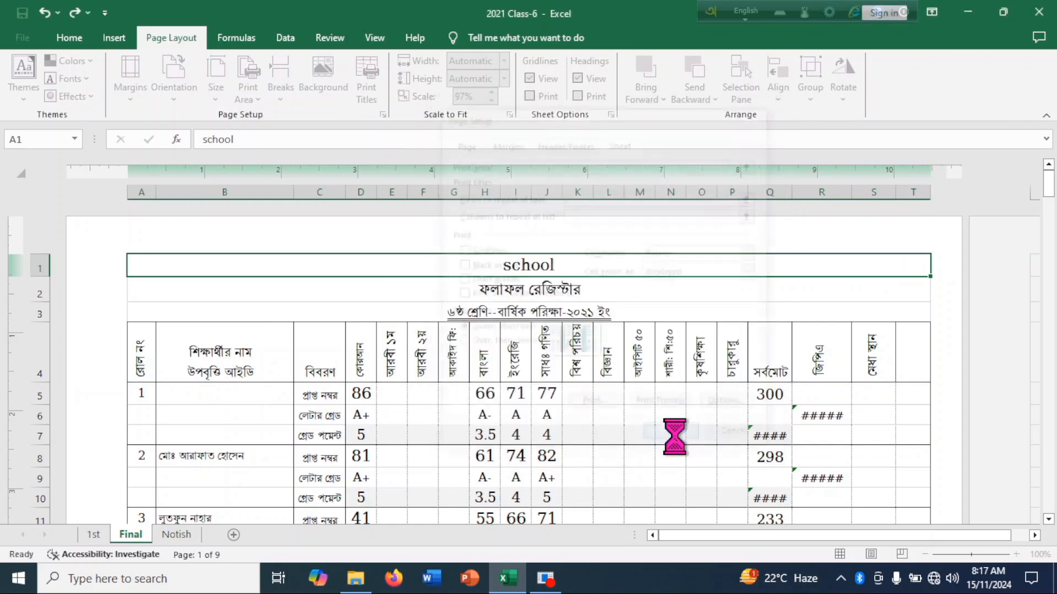
scroll(647, 410, "down", 3)
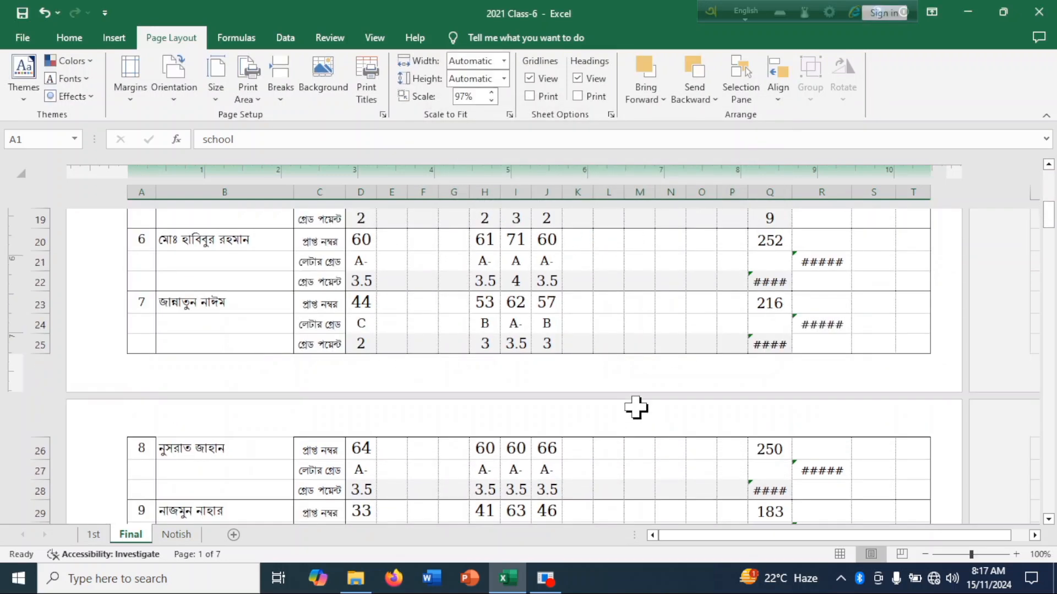
scroll(642, 330, "up", 7)
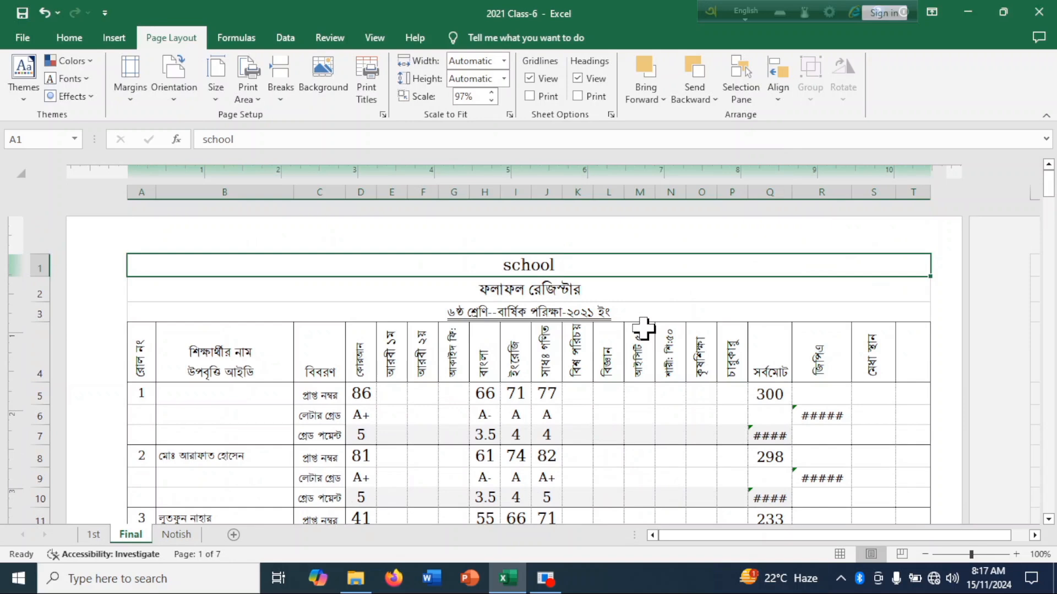
Step: Examine the school name, register title and exam line in rows 1 to 3 on the first page
left_click(626, 292)
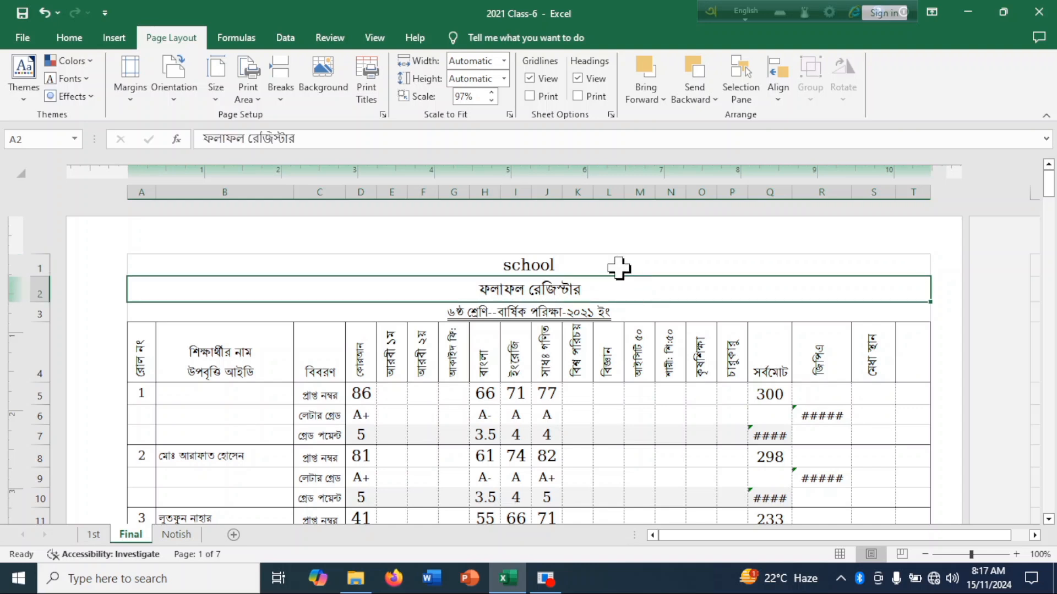
left_click(619, 269)
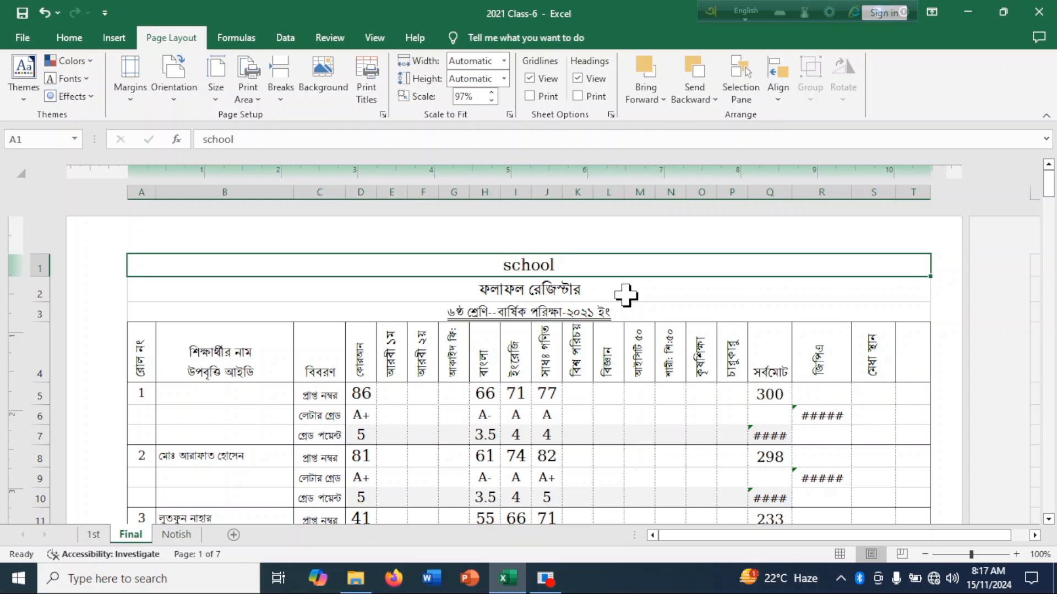
left_click(626, 296)
left_click(648, 312)
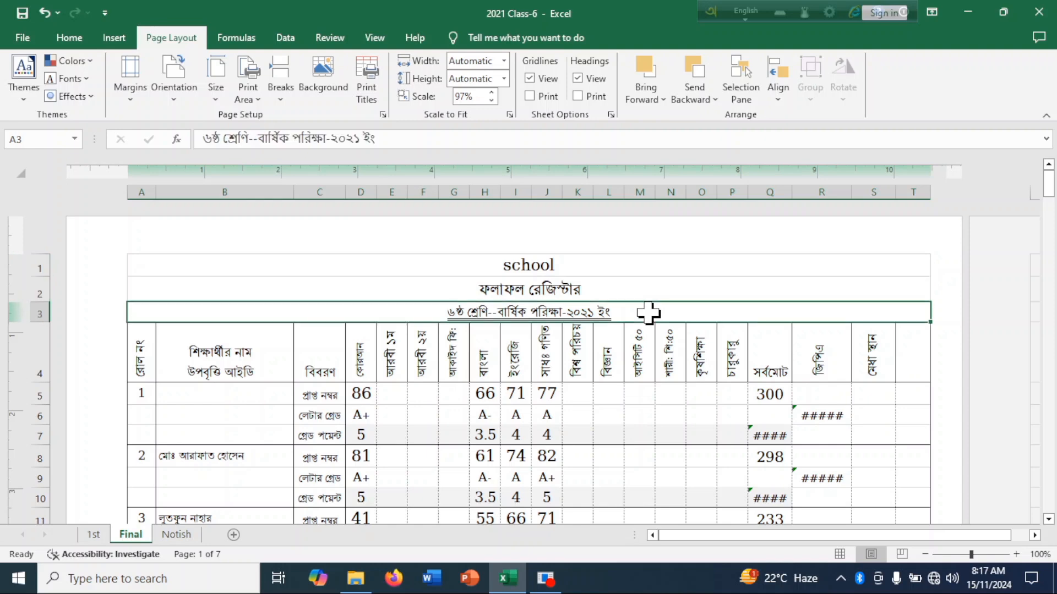
left_click(642, 289)
left_click(620, 270)
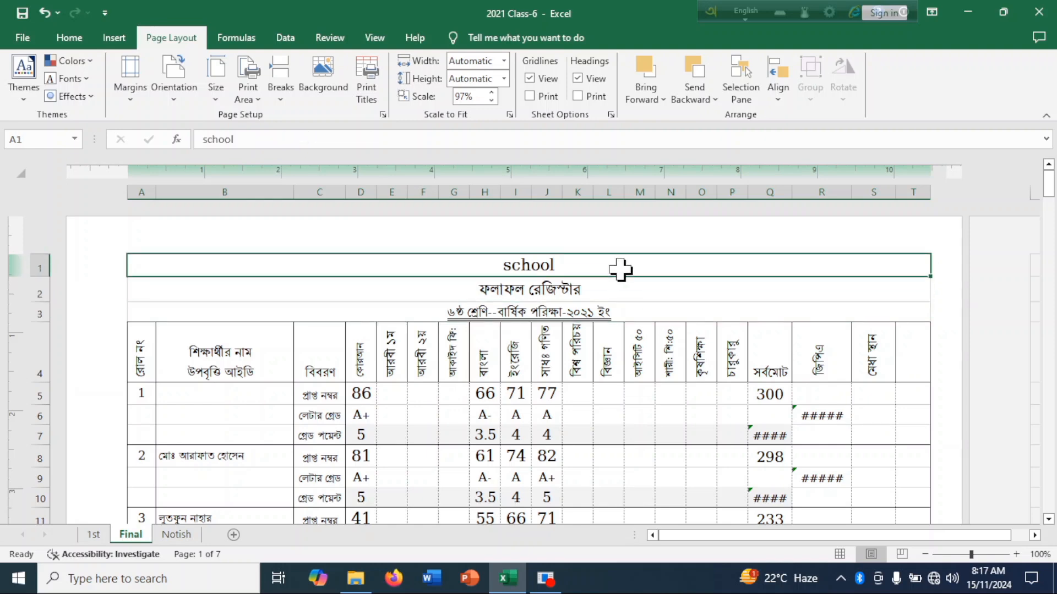
scroll(647, 315, "down", 3)
scroll(653, 319, "up", 3)
Step: Open the page setup settings of the Final sheet
left_click(383, 115)
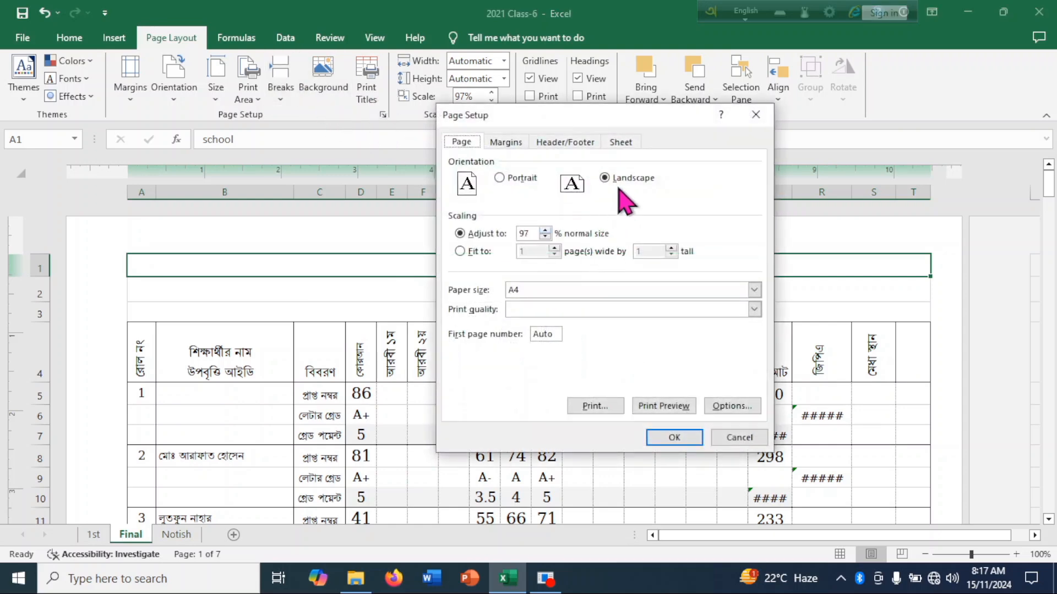